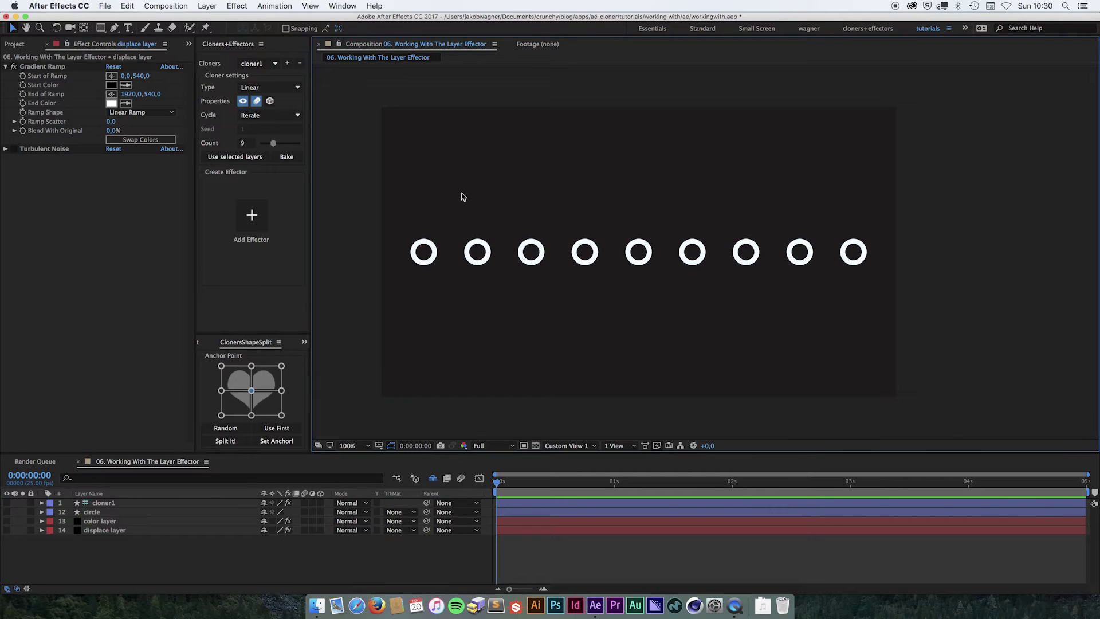
- Add cloner1 effector1, switch its Type from Plain to Layer, and enable its Scale property
{"action": "left_click", "coordinate": [252, 215]}
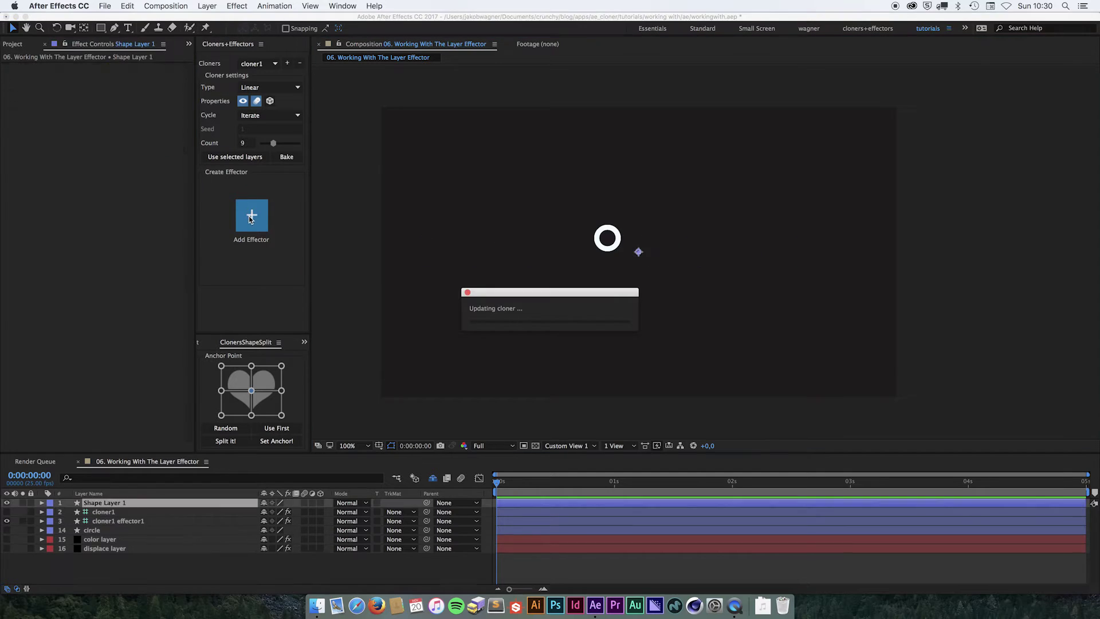
{"action": "left_click", "coordinate": [273, 223]}
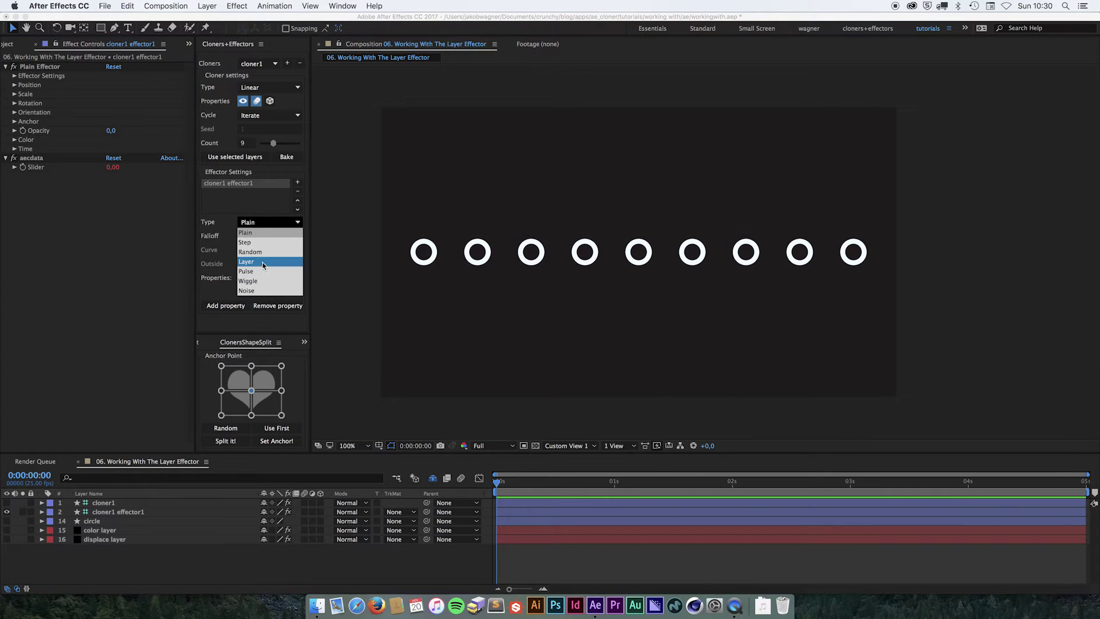
{"action": "left_click", "coordinate": [264, 262]}
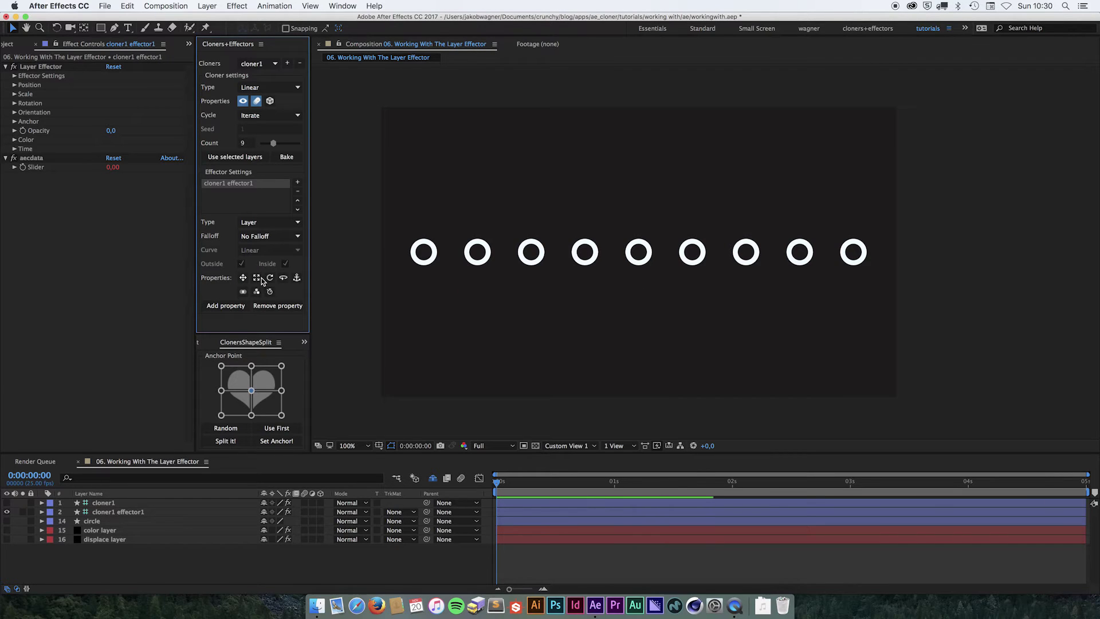
{"action": "left_click", "coordinate": [259, 278]}
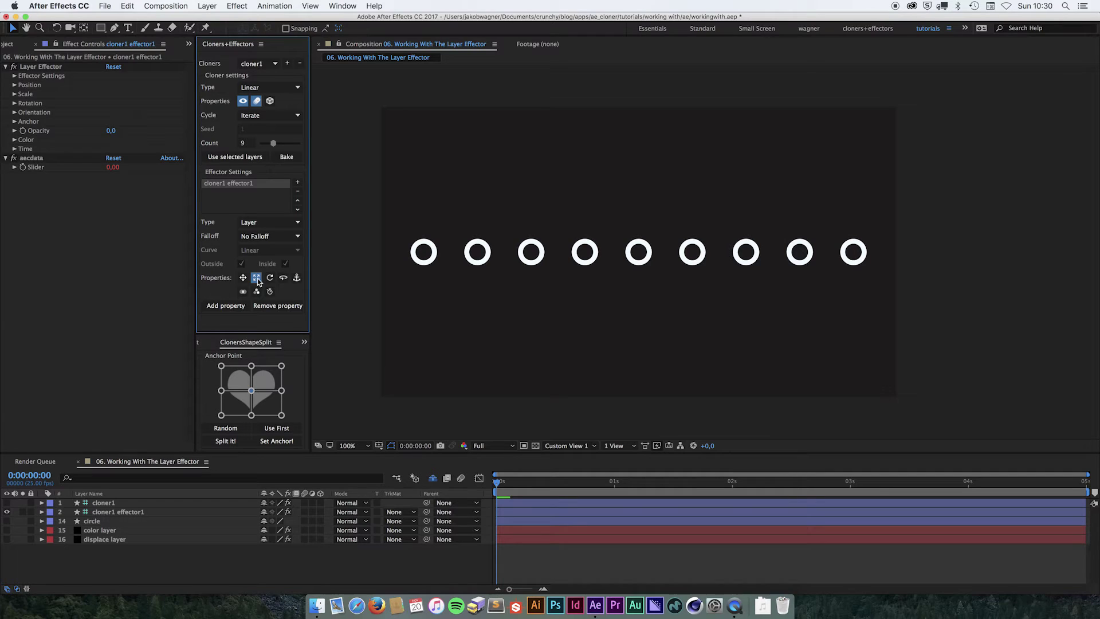
- Expand Effector Settings and turn on the displace layer to inspect its black-to-white Gradient Ramp
{"action": "left_click", "coordinate": [15, 77]}
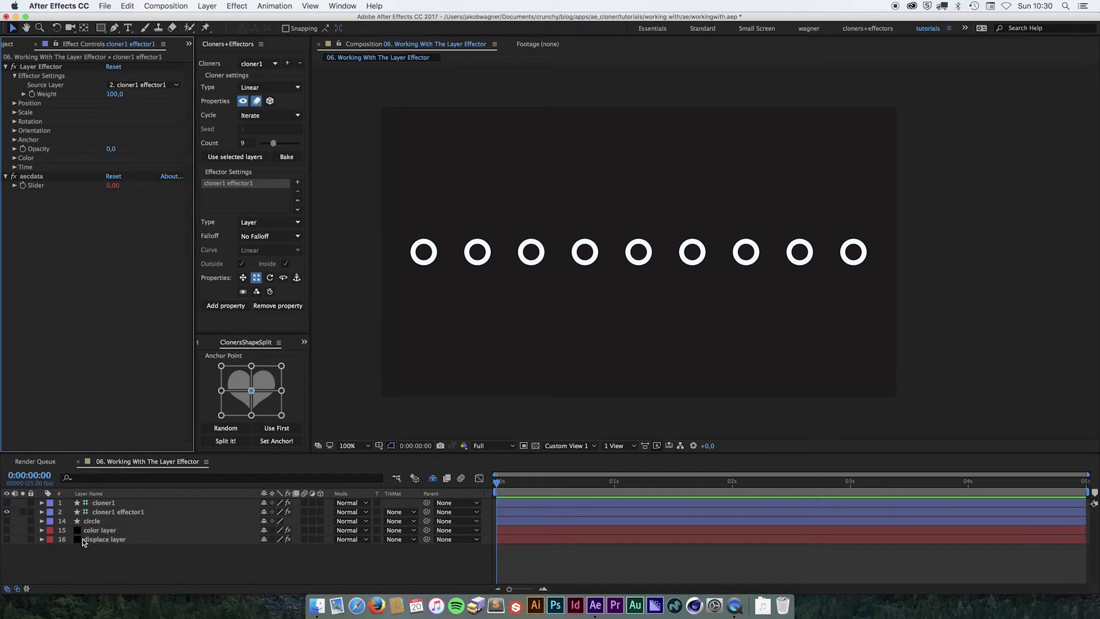
{"action": "left_click", "coordinate": [7, 539]}
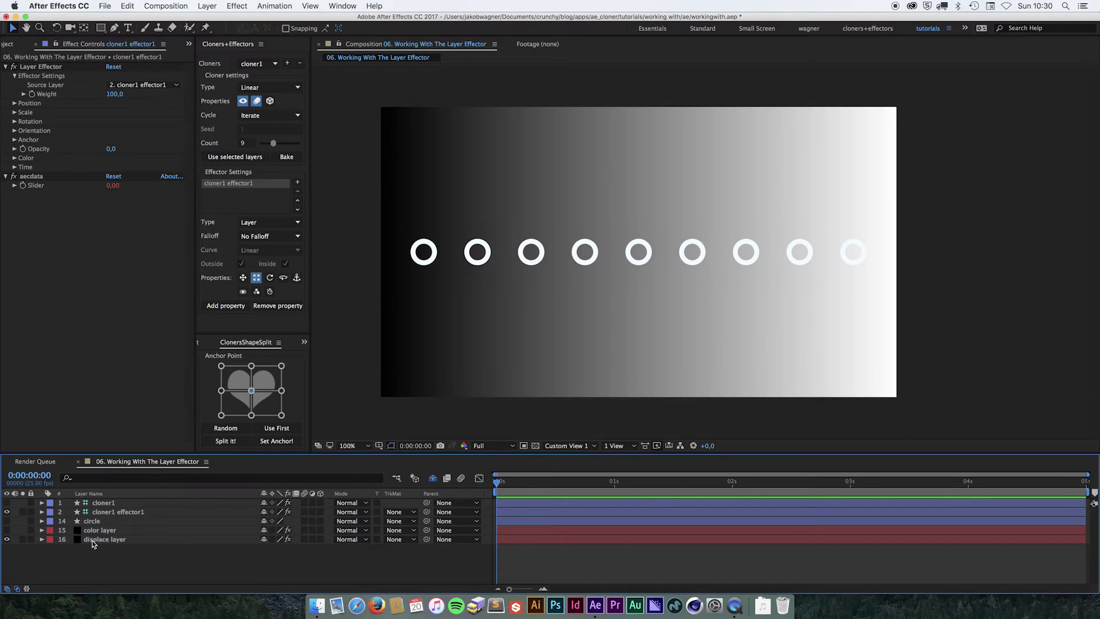
{"action": "left_click", "coordinate": [94, 539]}
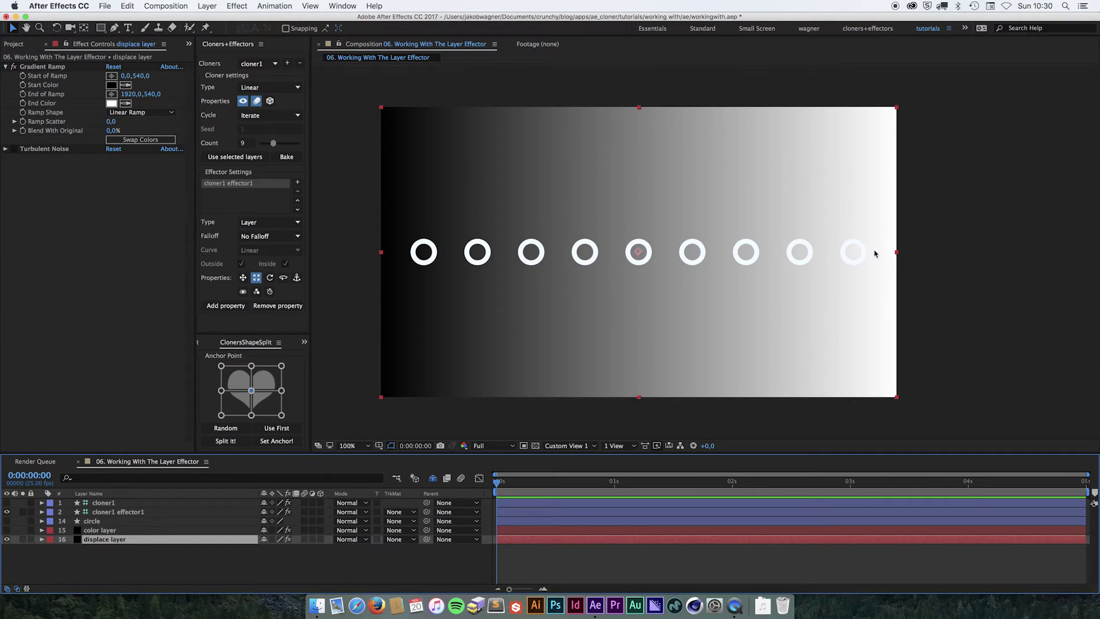
- Set cloner1 effector1's Source Layer to 16. displace layer
{"action": "left_click", "coordinate": [127, 517]}
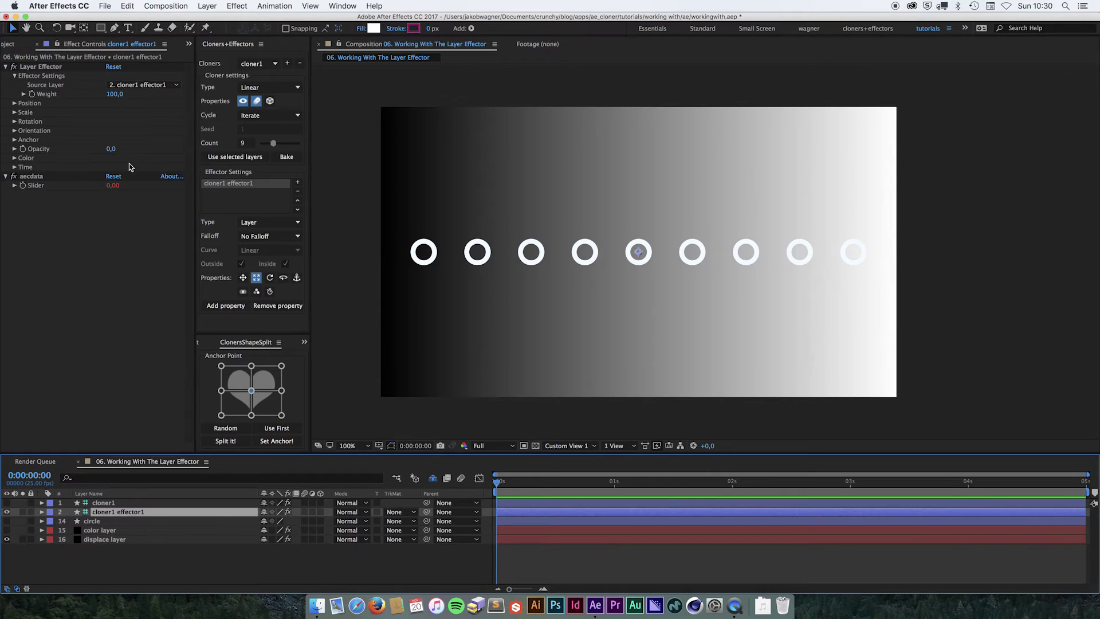
{"action": "left_click", "coordinate": [140, 86]}
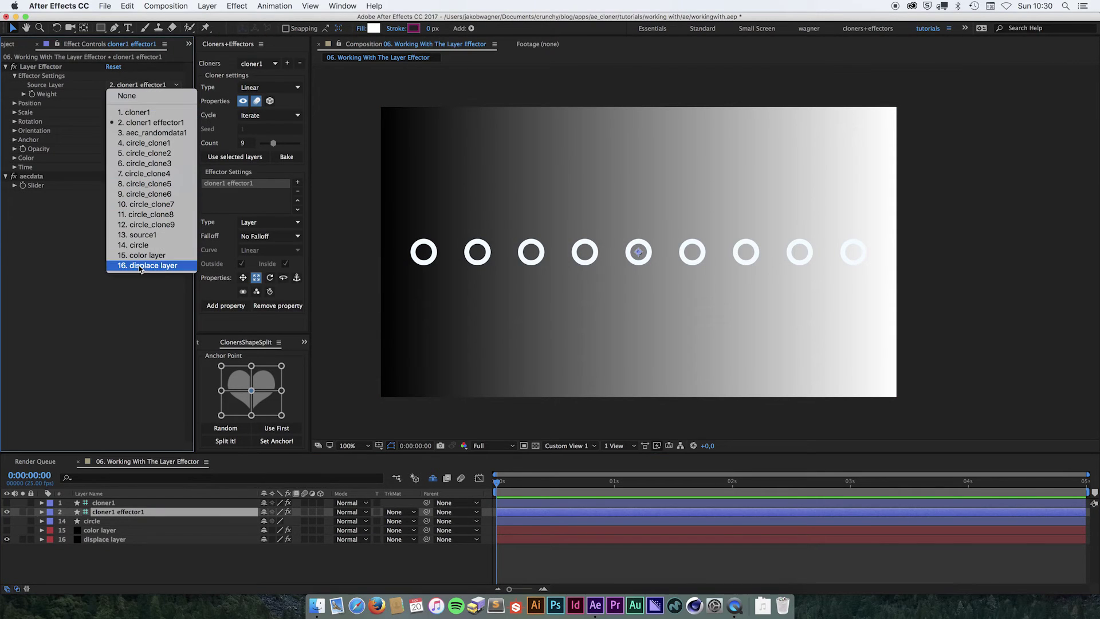
{"action": "left_click", "coordinate": [167, 267]}
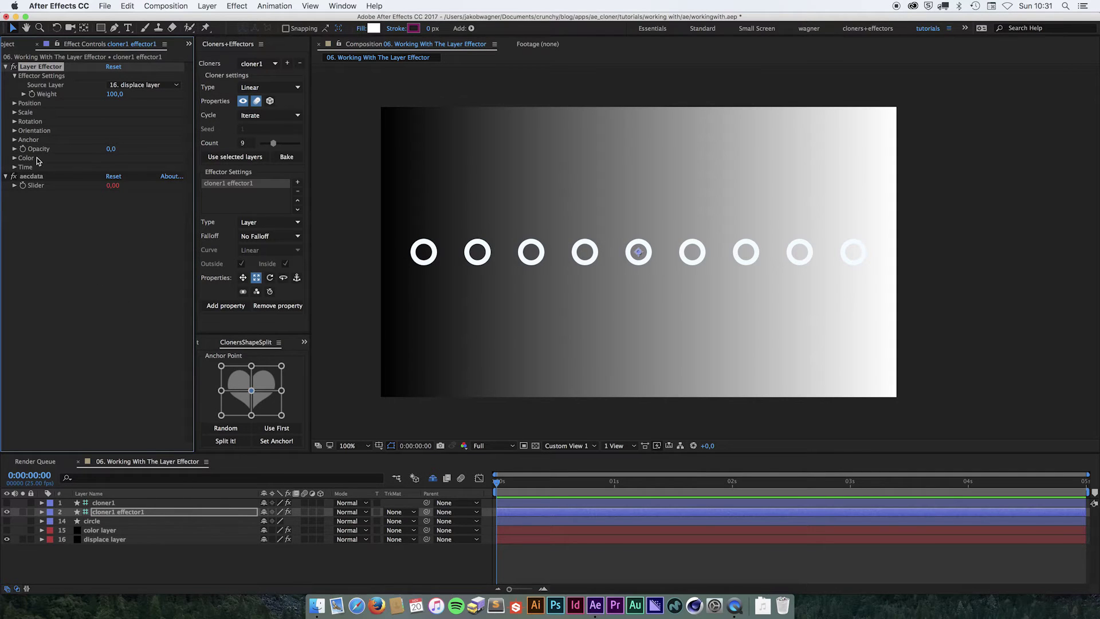
- Set the effector's Scale X and Scale Y to 100
{"action": "left_click", "coordinate": [14, 112]}
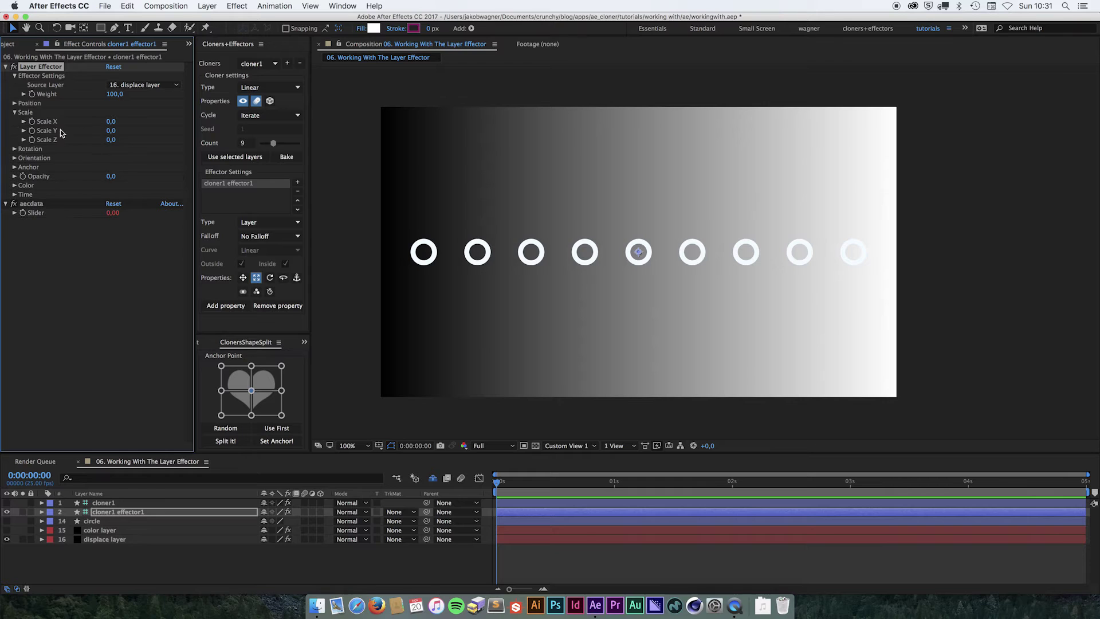
{"action": "left_click", "coordinate": [111, 123]}
{"action": "type", "text": "100"}
{"action": "key", "text": "Tab"}
{"action": "type", "text": "100"}
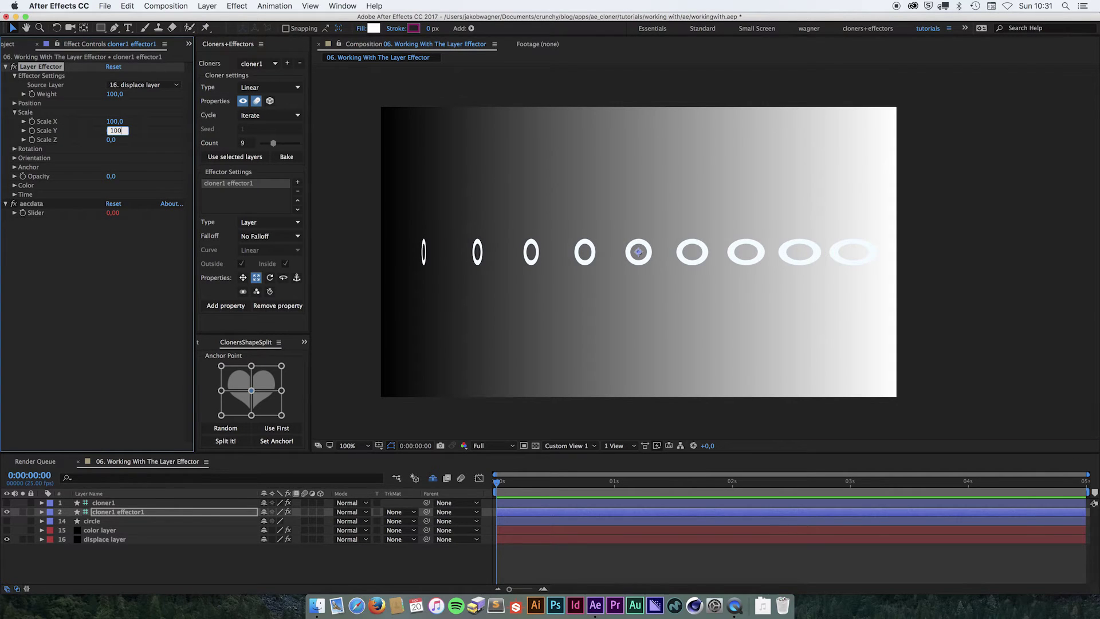
{"action": "key", "text": "Return"}
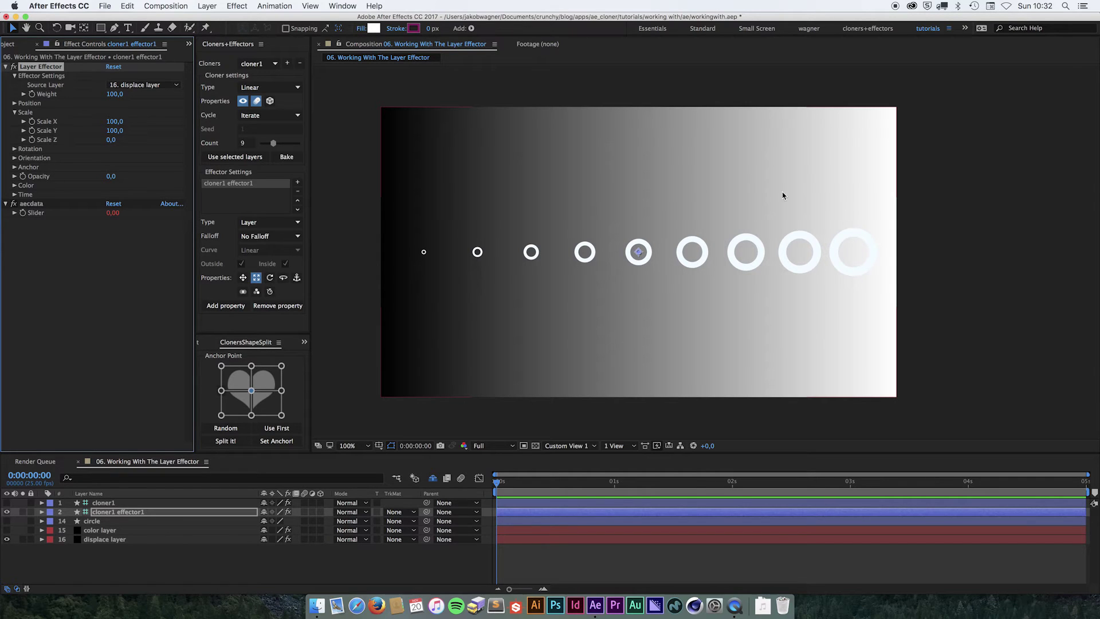
{"action": "left_click", "coordinate": [104, 539]}
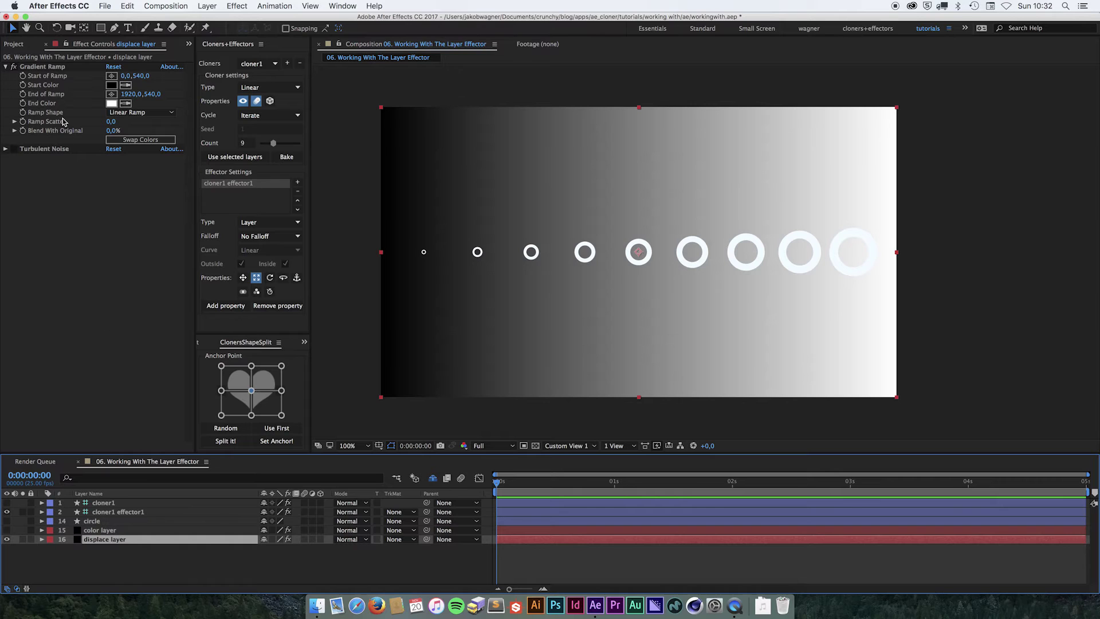
{"action": "left_click", "coordinate": [110, 85]}
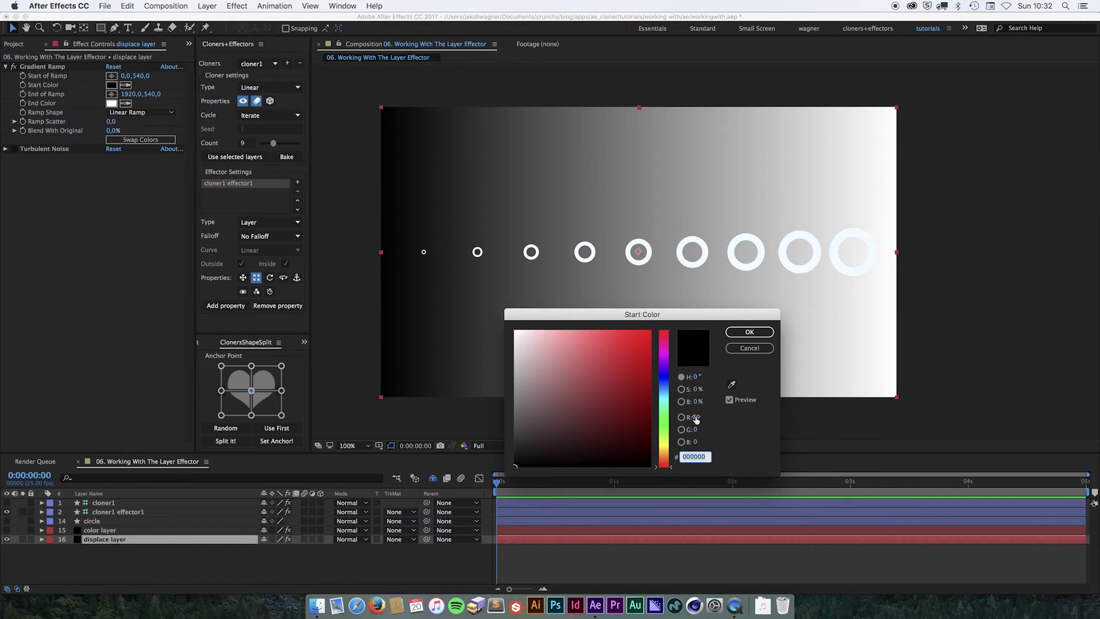
{"action": "left_click", "coordinate": [695, 417]}
{"action": "type", "text": "12"}
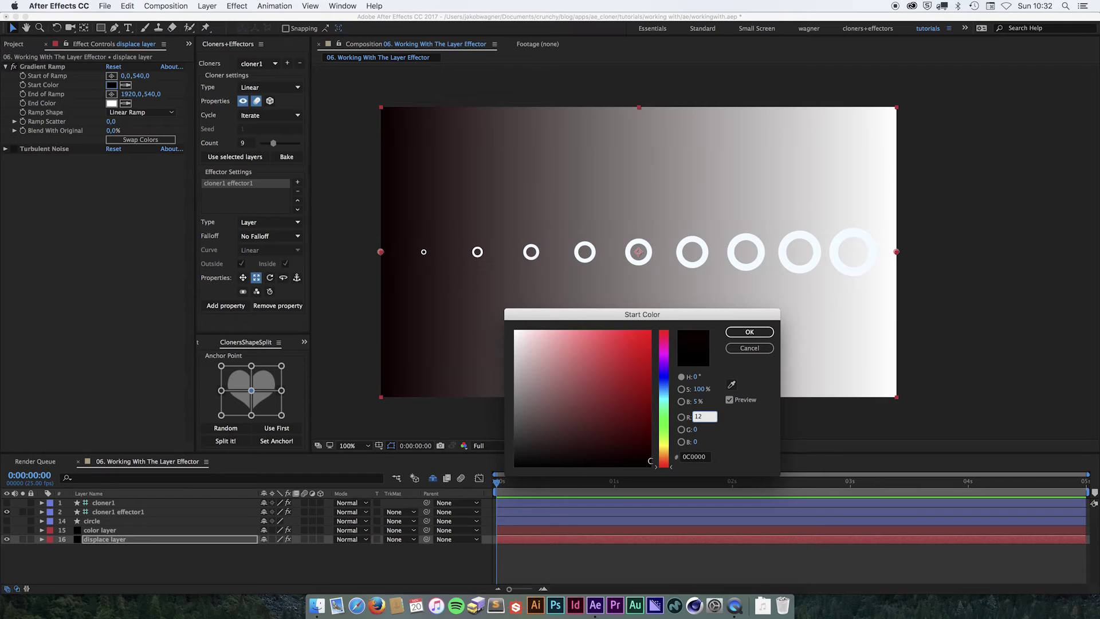
{"action": "type", "text": "8"}
{"action": "key", "text": "Tab"}
{"action": "type", "text": "128"}
{"action": "key", "text": "Tab"}
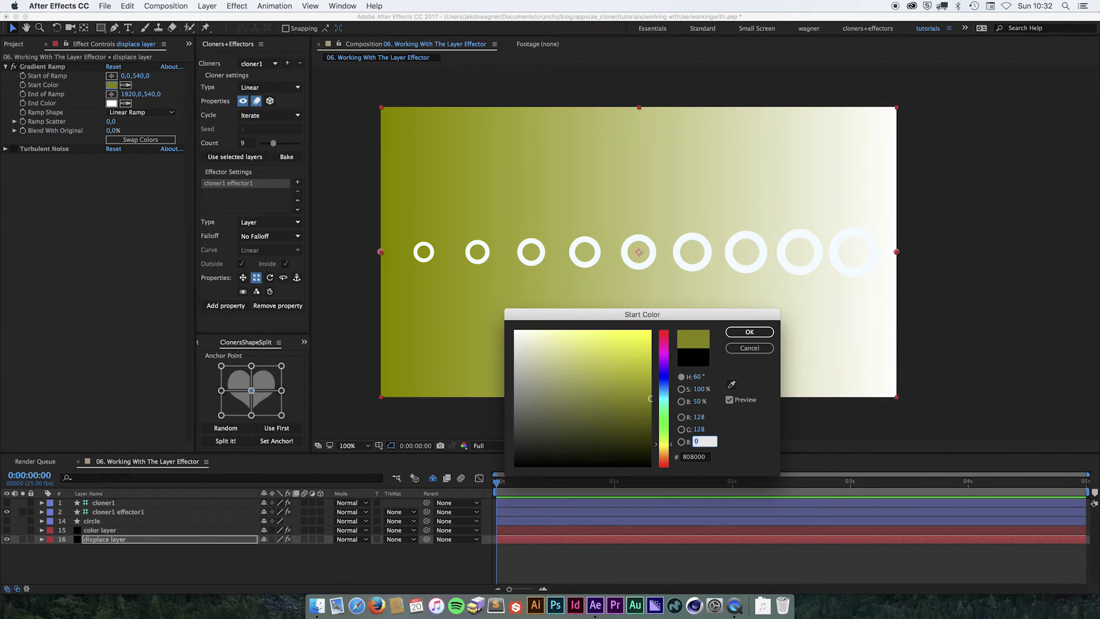
{"action": "type", "text": "128"}
{"action": "key", "text": "Tab"}
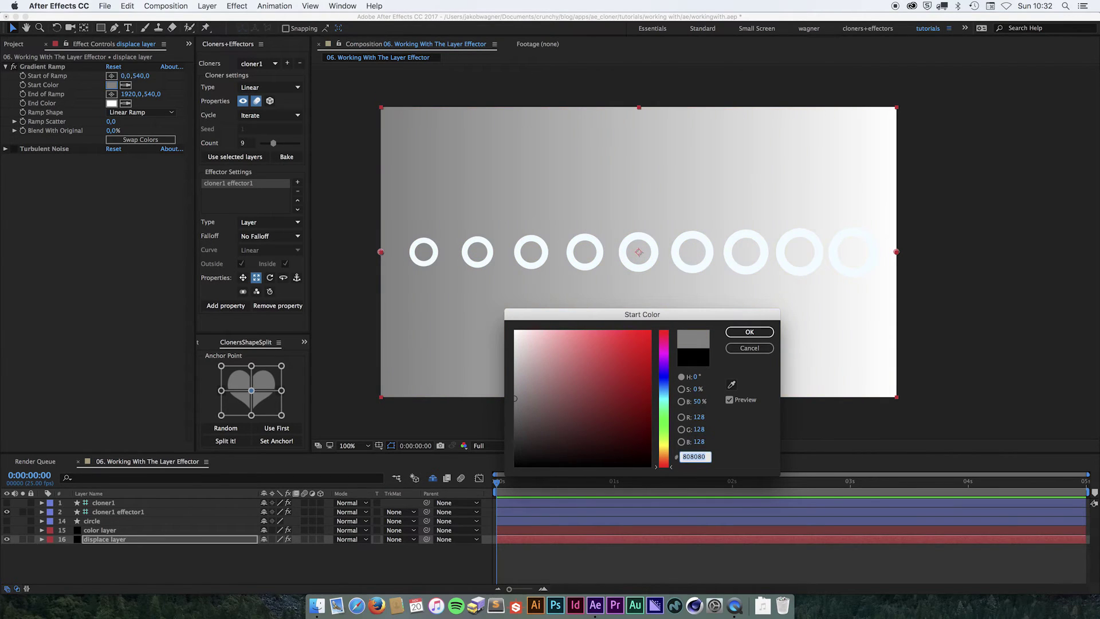
{"action": "key", "text": "Return"}
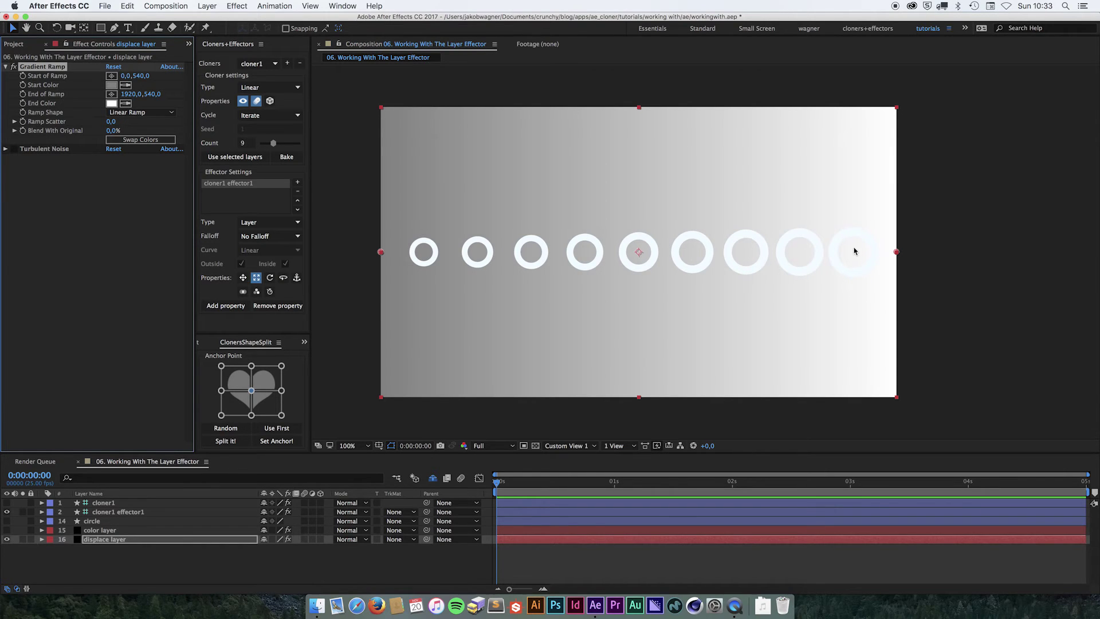
{"action": "key", "text": "super+z"}
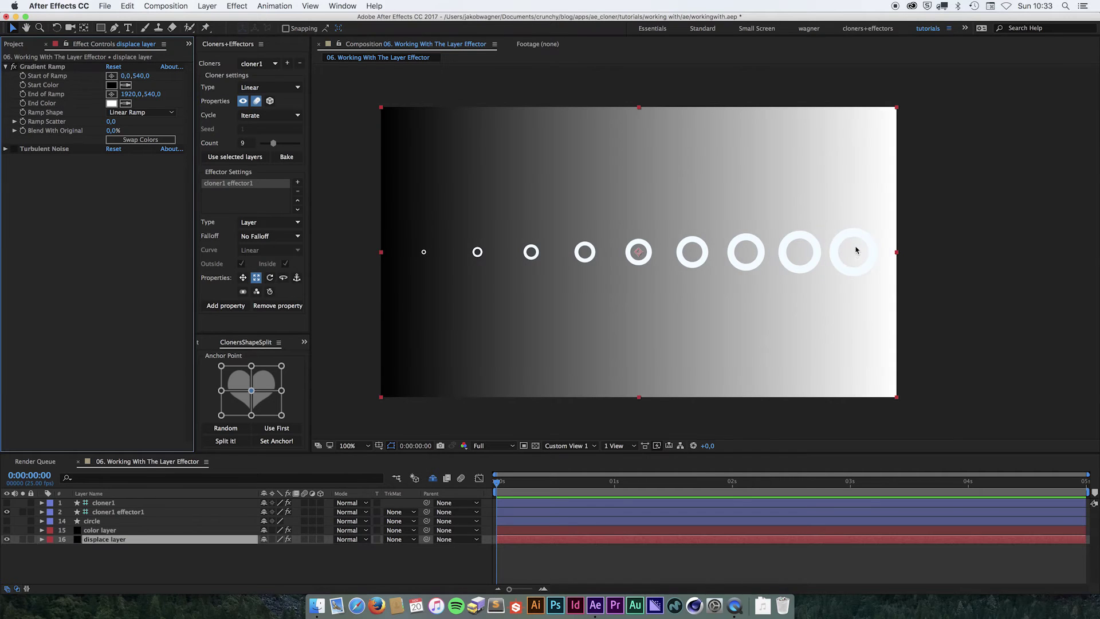
- Enable Turbulent Noise on the displace layer, collapse Gradient Ramp, and scrub to watch circle sizes change
{"action": "left_click", "coordinate": [352, 228]}
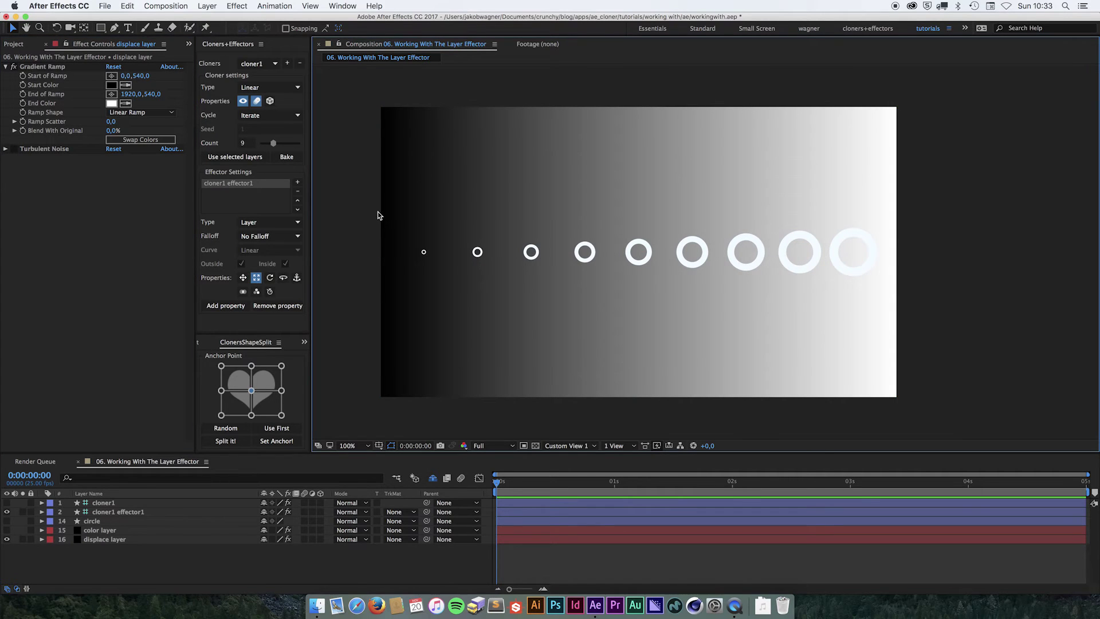
{"action": "left_click", "coordinate": [826, 203]}
{"action": "left_click", "coordinate": [111, 539]}
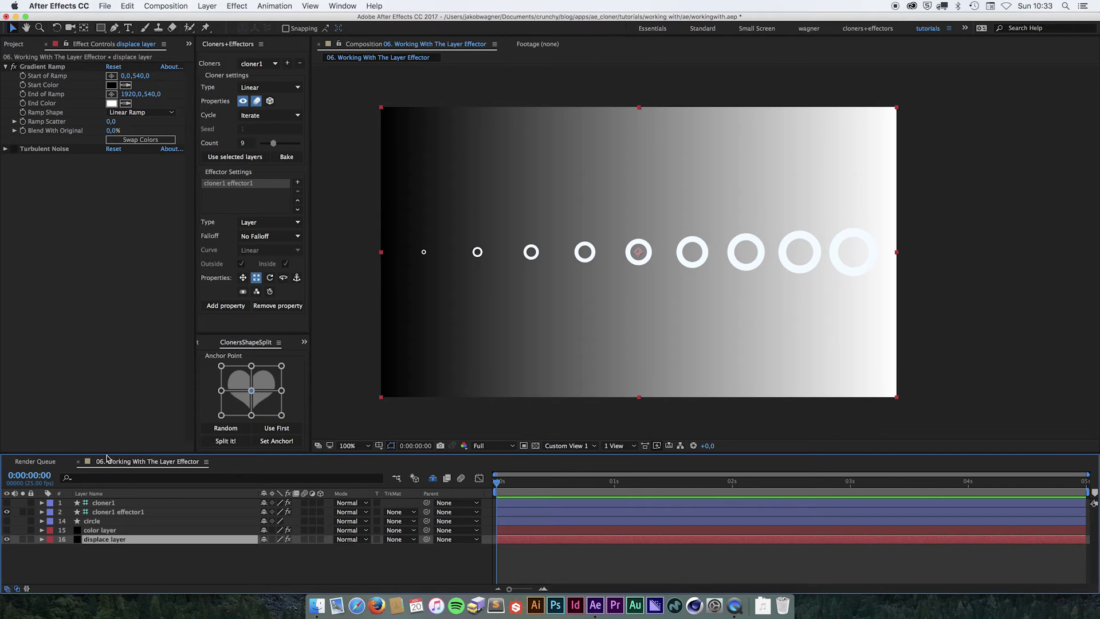
{"action": "left_click", "coordinate": [14, 148]}
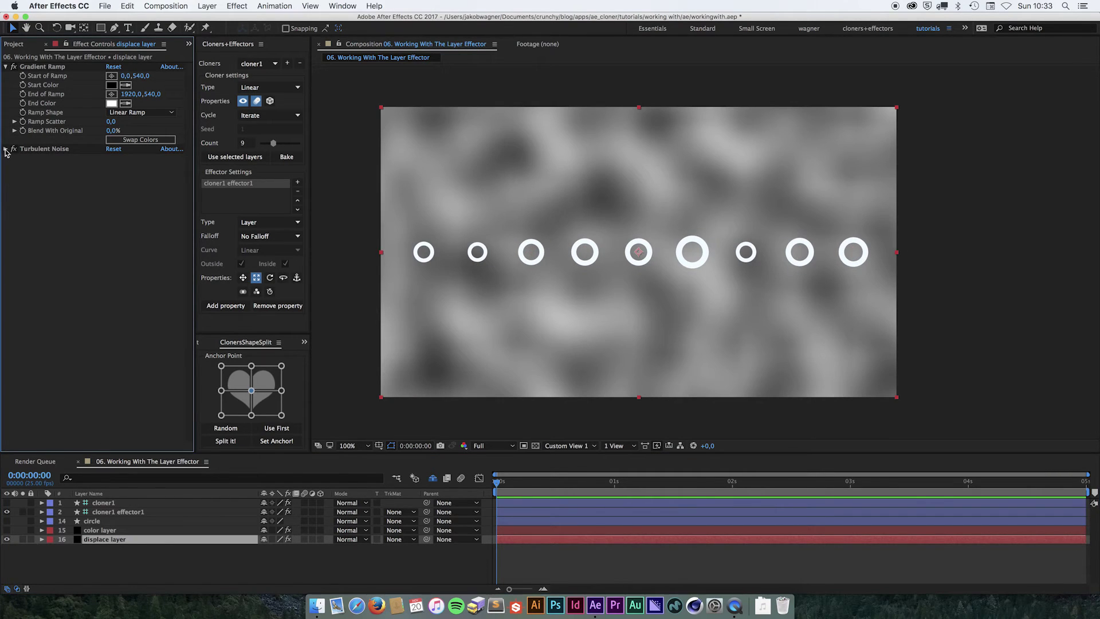
{"action": "left_click", "coordinate": [6, 150]}
{"action": "left_click", "coordinate": [5, 67]}
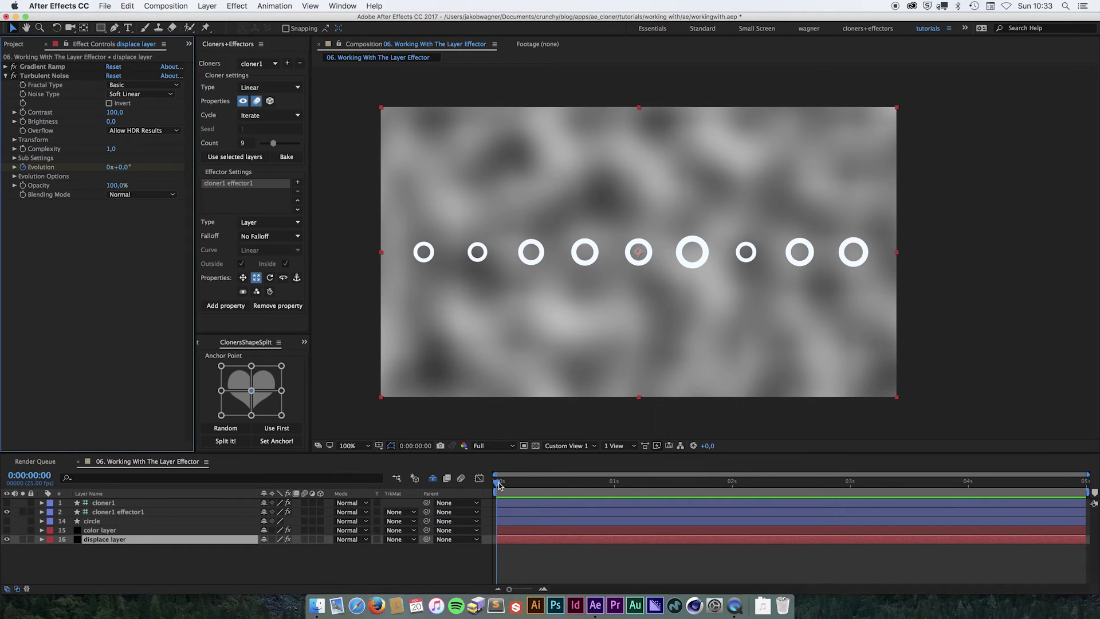
{"action": "left_click_drag", "start_coordinate": [499, 485], "coordinate": [898, 483]}
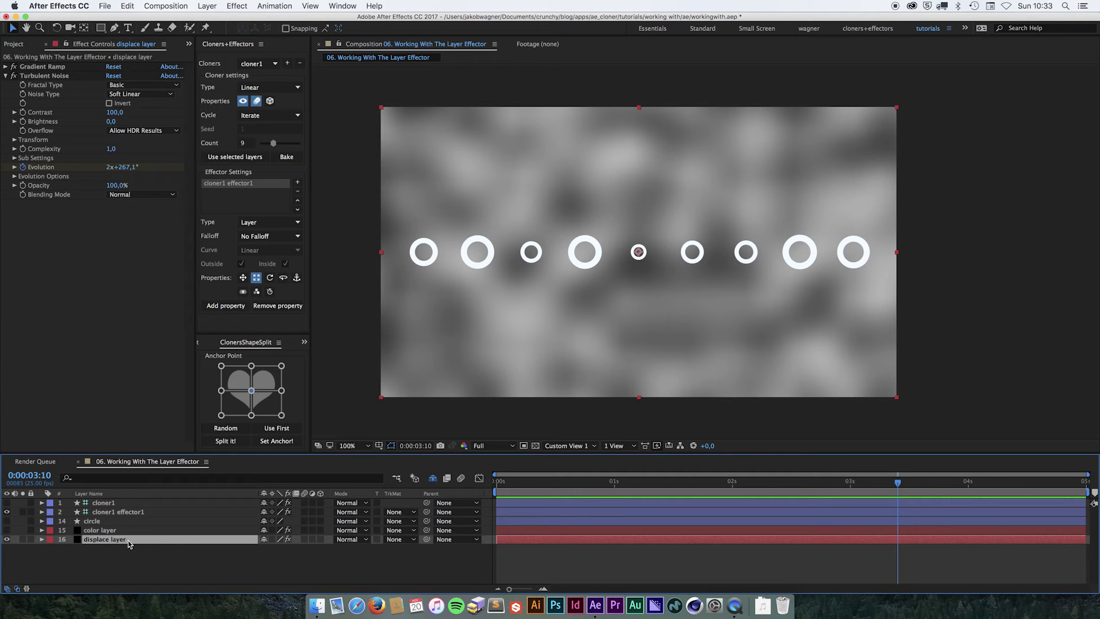
- Hide the displace layer and preview the animation, replaying it from frame 0
{"action": "left_click", "coordinate": [8, 539]}
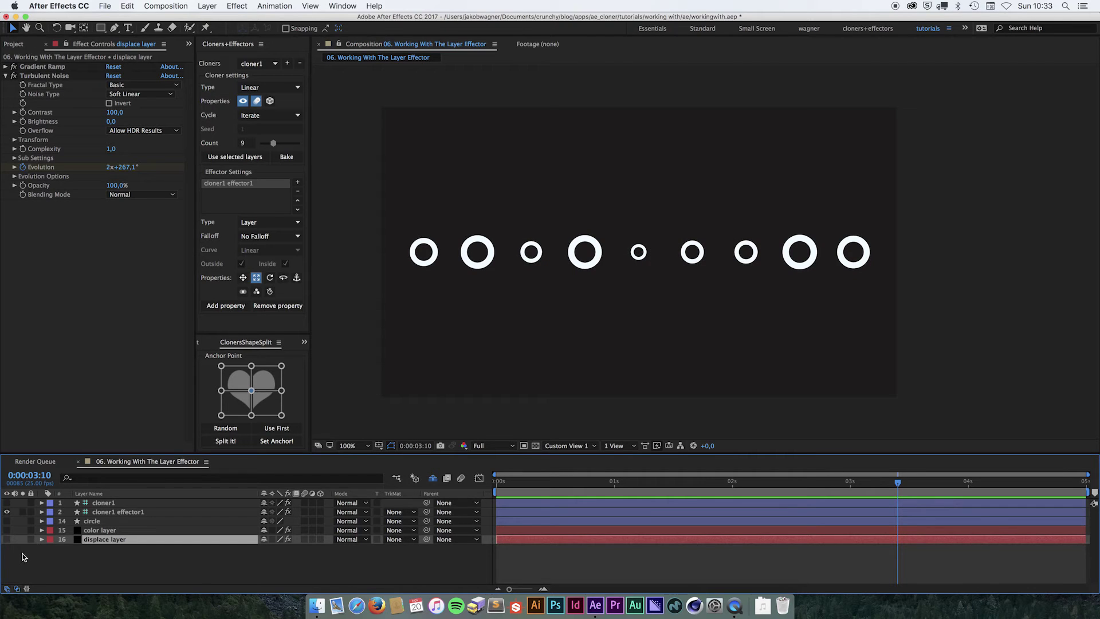
{"action": "key", "text": "space"}
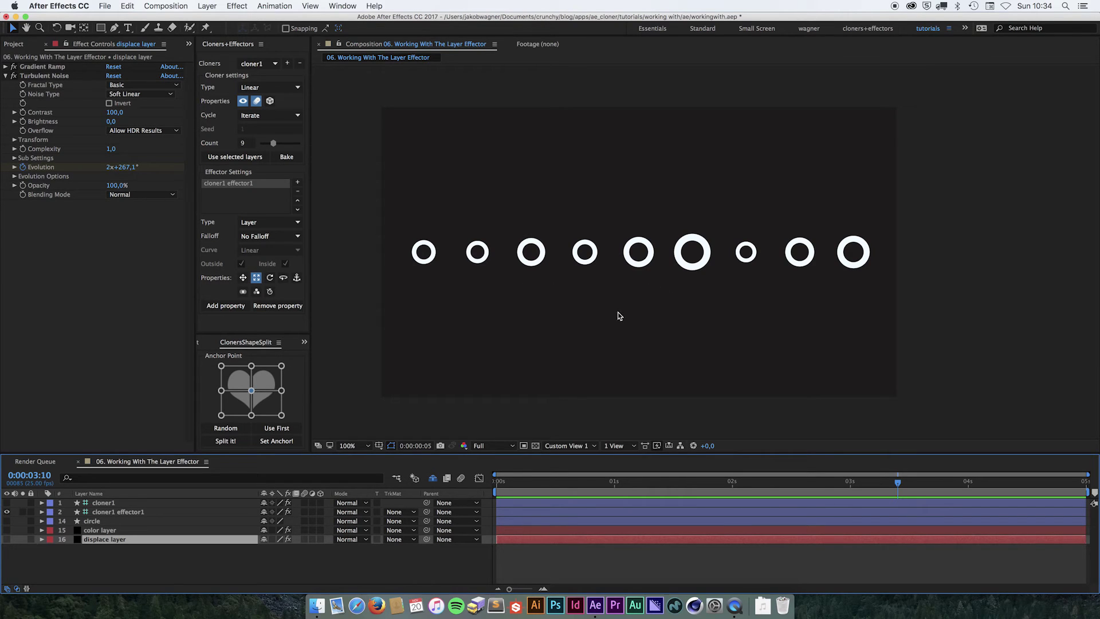
{"action": "left_click_drag", "start_coordinate": [569, 480], "coordinate": [485, 480]}
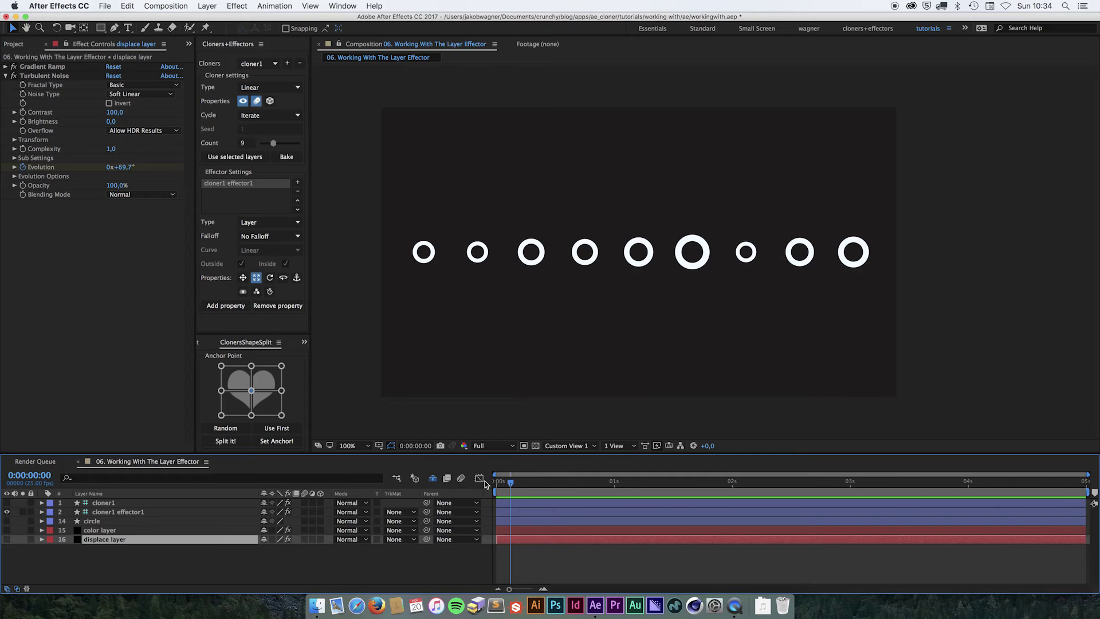
{"action": "key", "text": "space"}
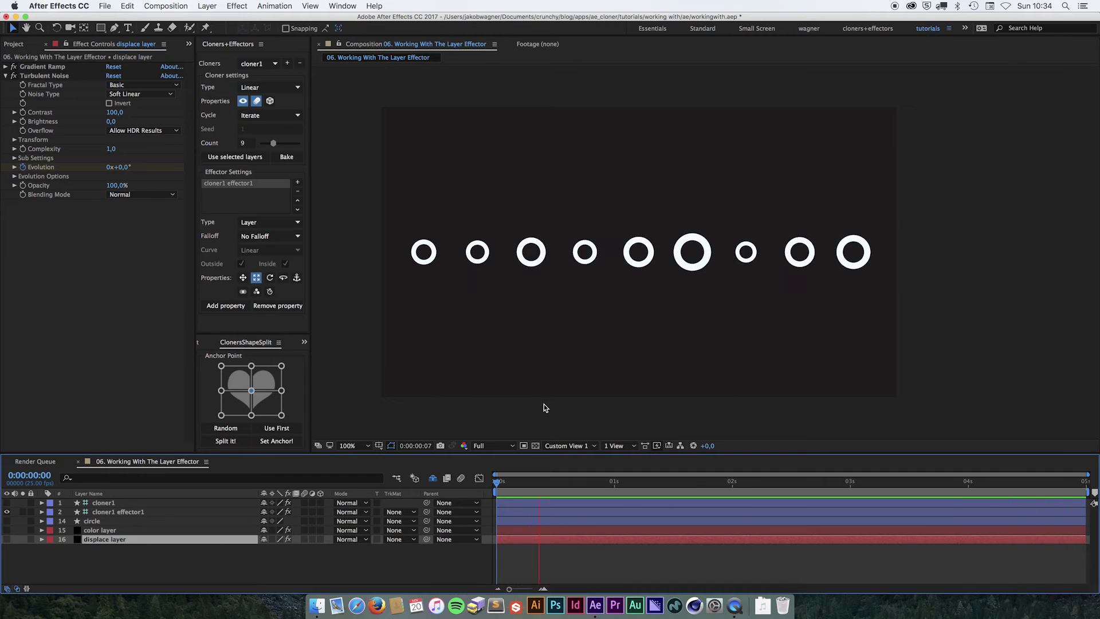
- Stop playback, enable the Color property on cloner1 effector1, and expand its Color group
{"action": "key", "text": "space"}
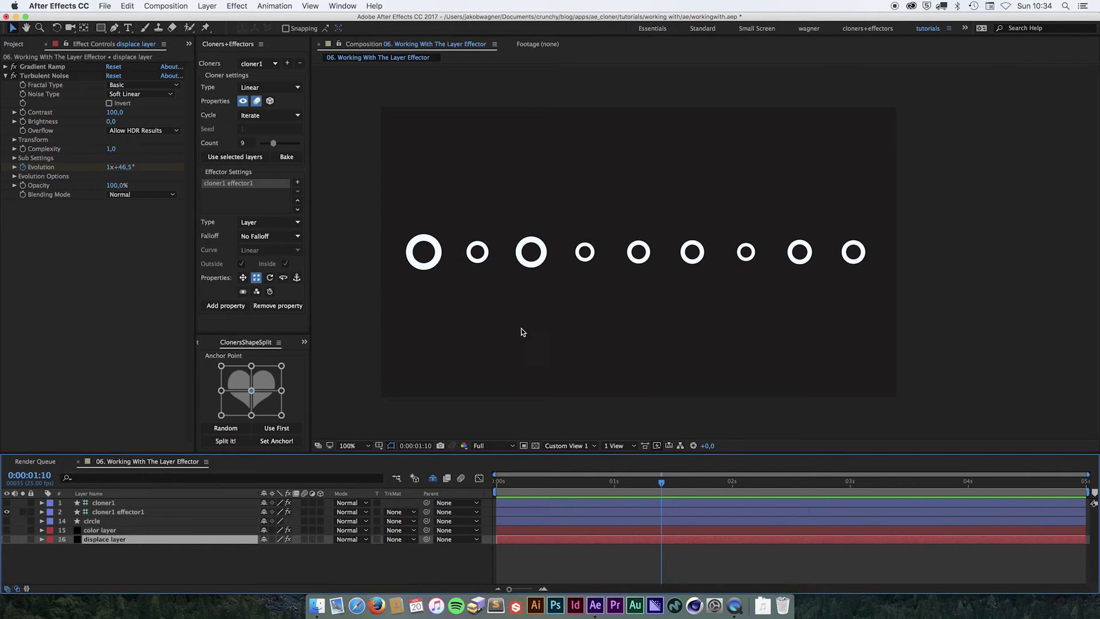
{"action": "left_click", "coordinate": [257, 292]}
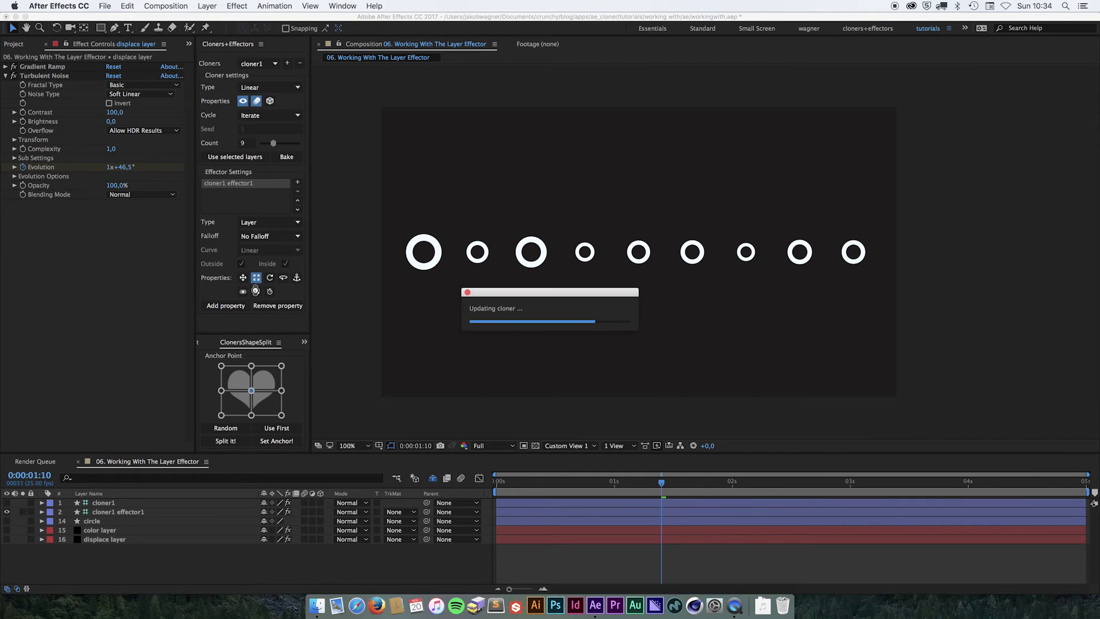
{"action": "left_click", "coordinate": [129, 512]}
{"action": "left_click", "coordinate": [15, 185]}
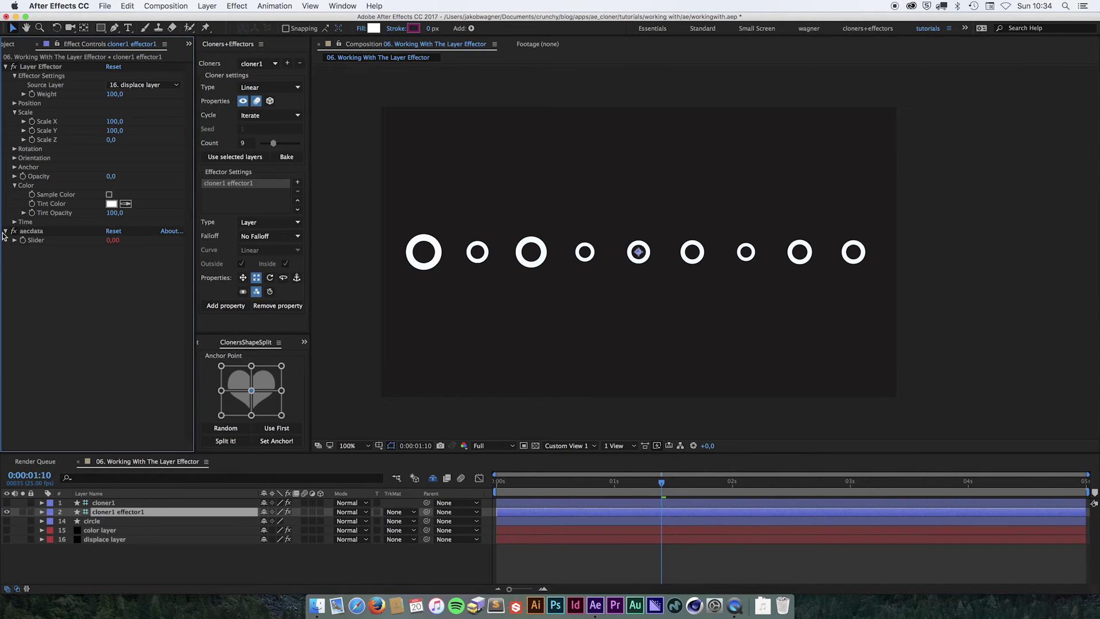
- Set the effector's Tint Color to a saturated green
{"action": "left_click", "coordinate": [112, 205]}
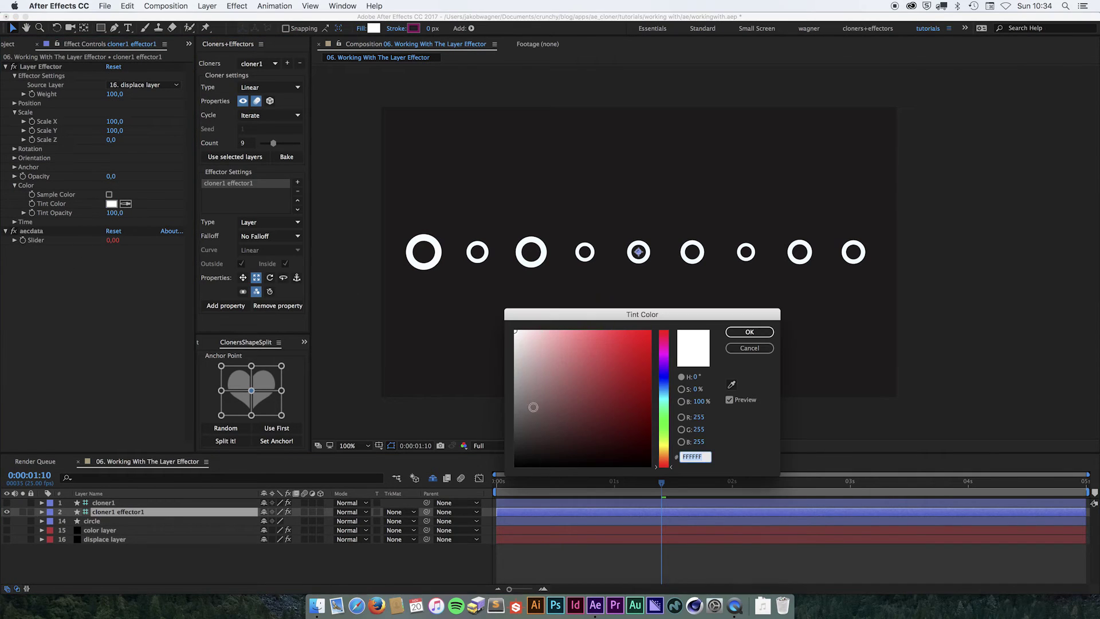
{"action": "left_click", "coordinate": [659, 422]}
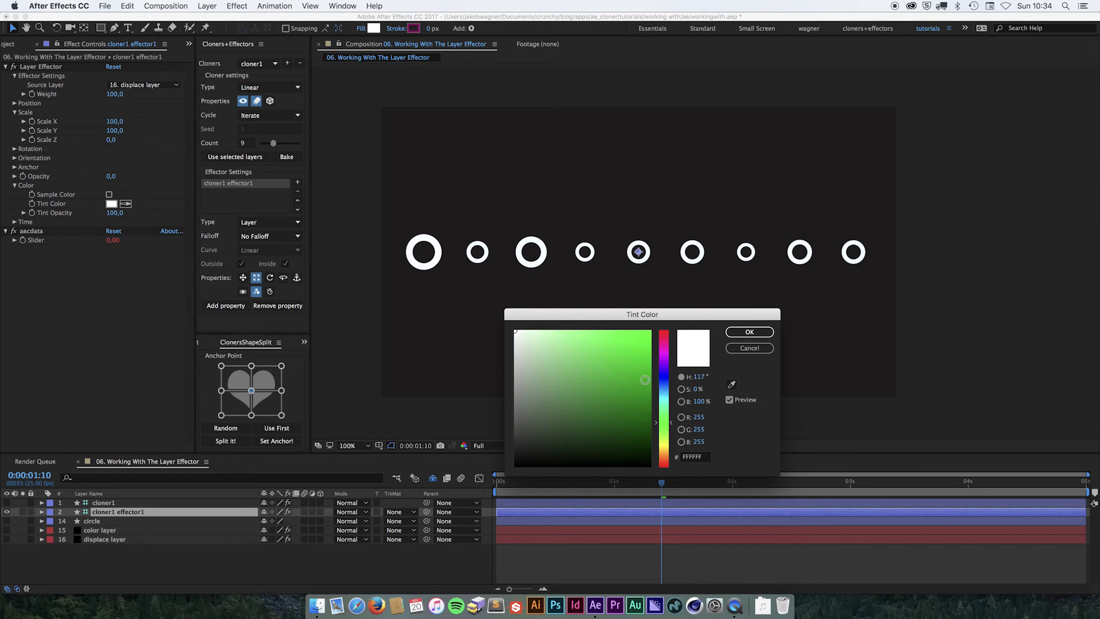
{"action": "left_click", "coordinate": [644, 382]}
{"action": "left_click", "coordinate": [761, 332]}
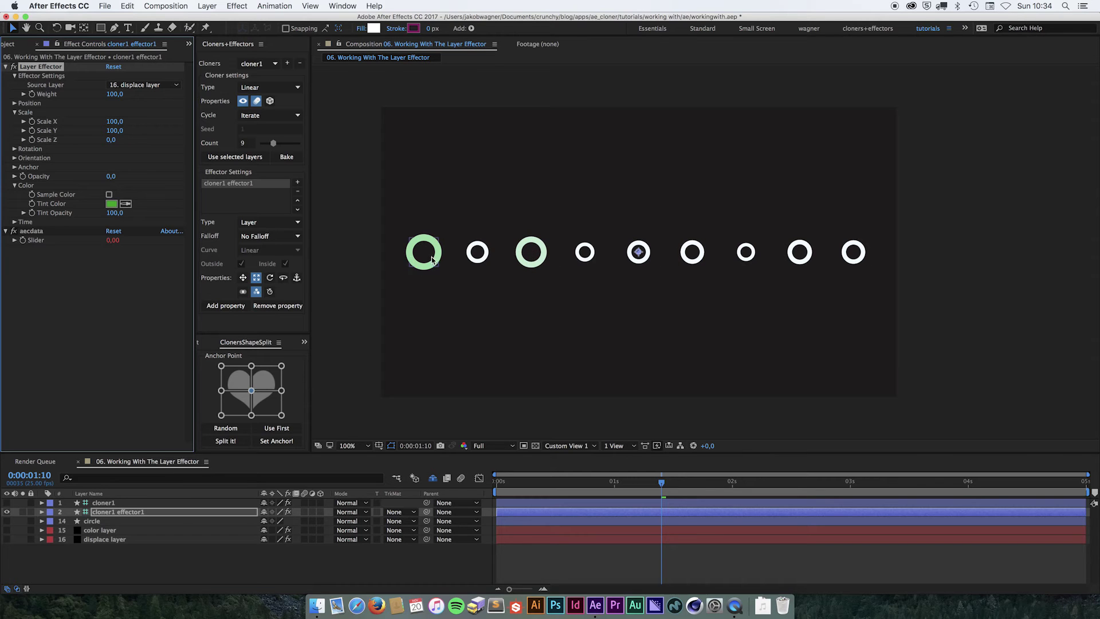
- Play and scrub the timeline to watch the green tint travel across the larger rings
{"action": "left_click", "coordinate": [688, 465]}
{"action": "key", "text": "space"}
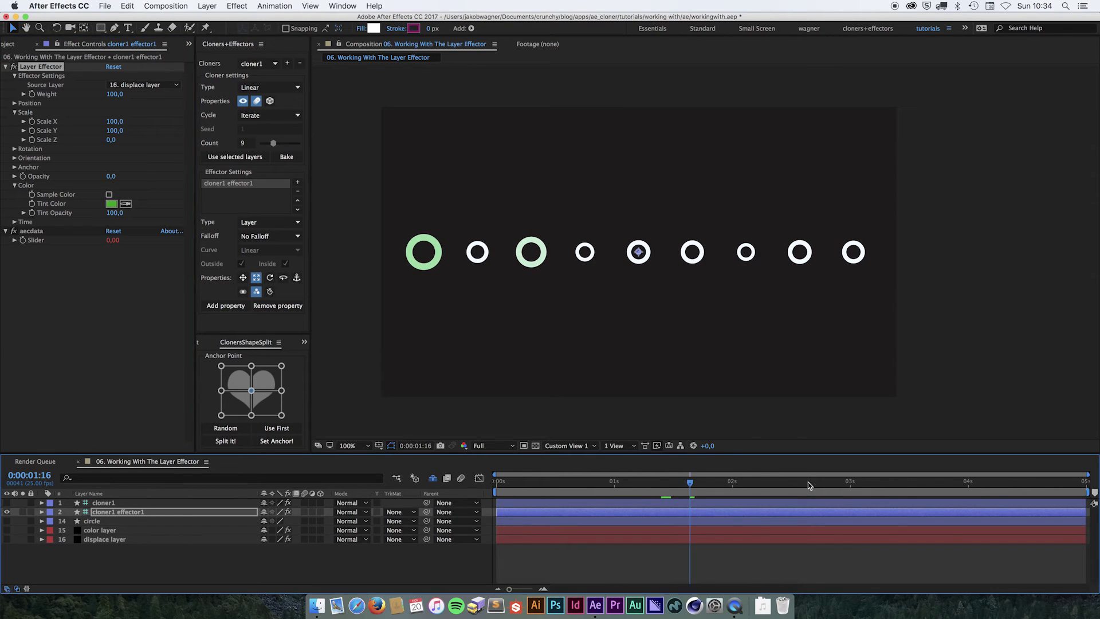
{"action": "left_click_drag", "start_coordinate": [924, 483], "coordinate": [854, 496]}
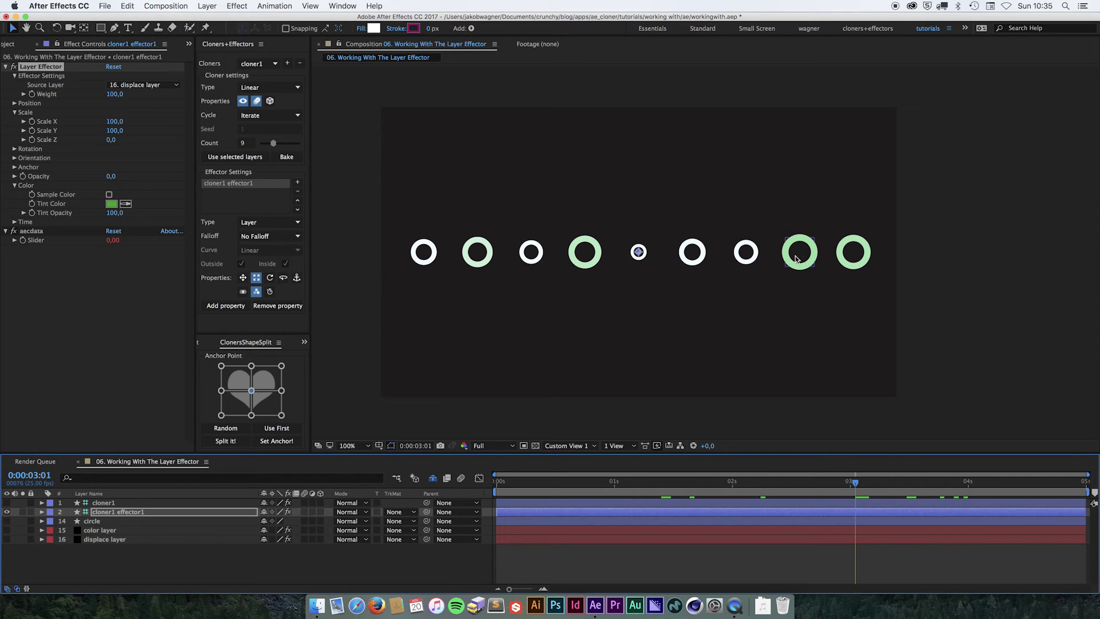
- Check Sample Color on the Layer Effector and make the displace layer visible again
{"action": "left_click", "coordinate": [109, 195]}
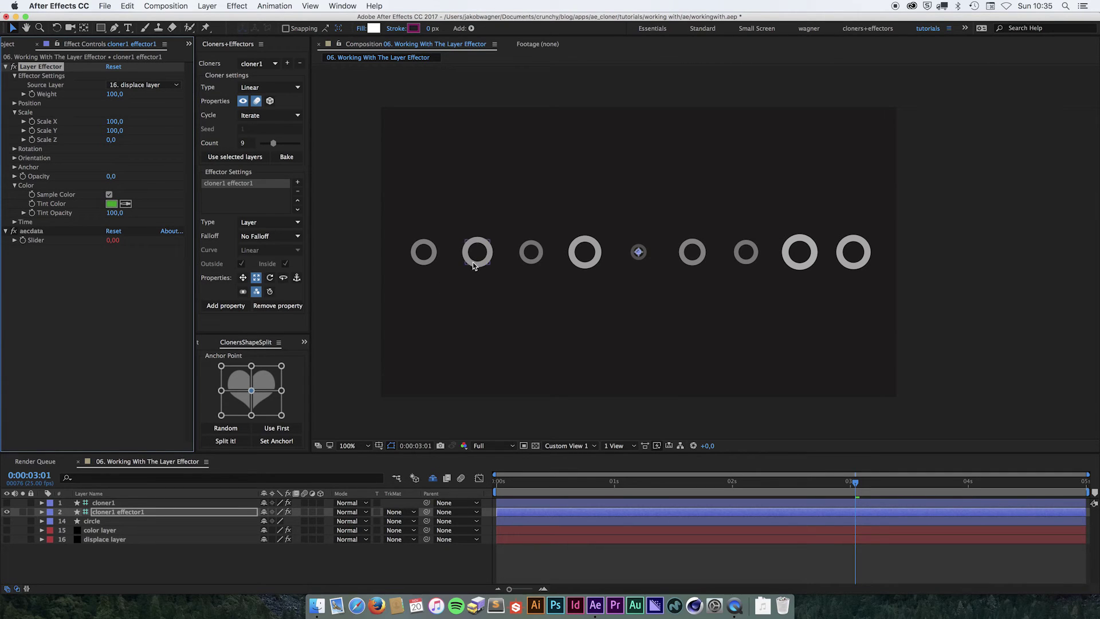
{"action": "left_click", "coordinate": [7, 540]}
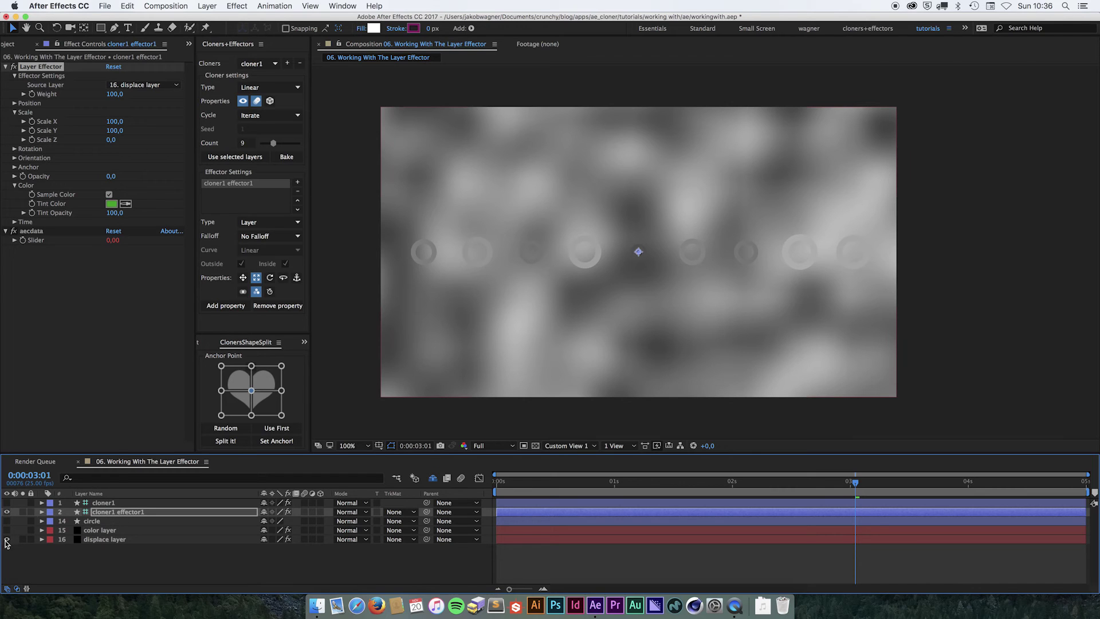
{"action": "left_click", "coordinate": [143, 512]}
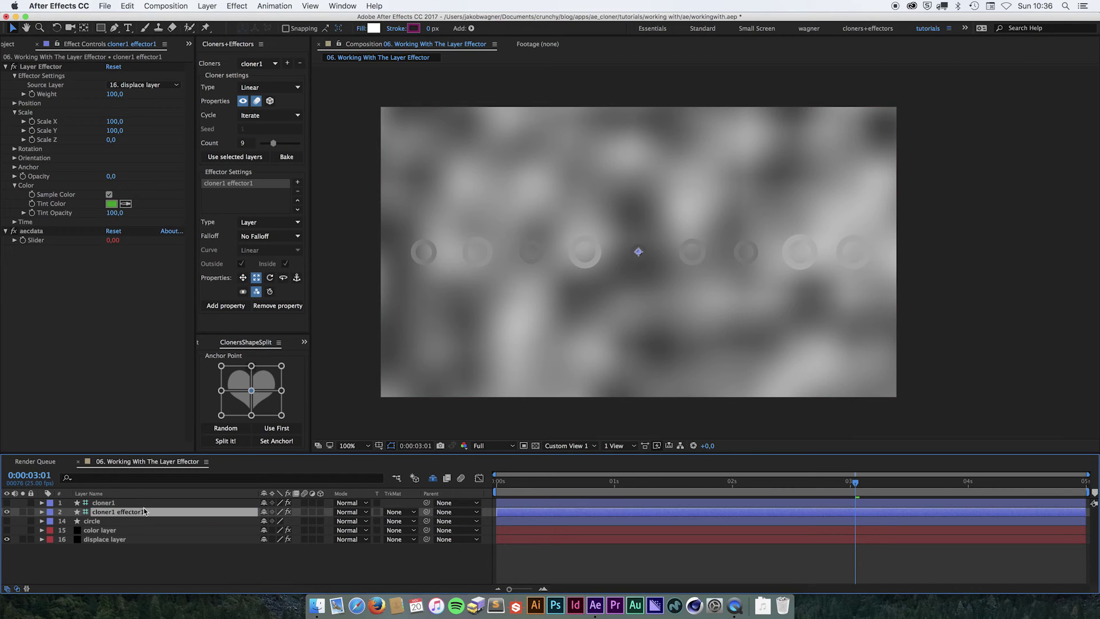
{"action": "key", "text": "Return"}
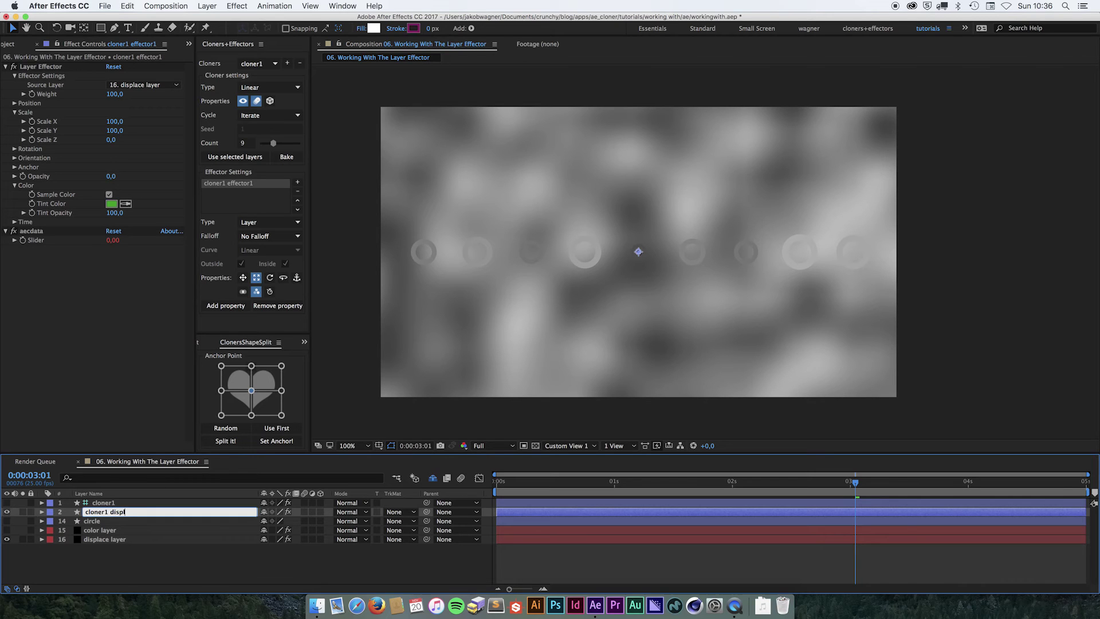
{"action": "key", "text": "Return"}
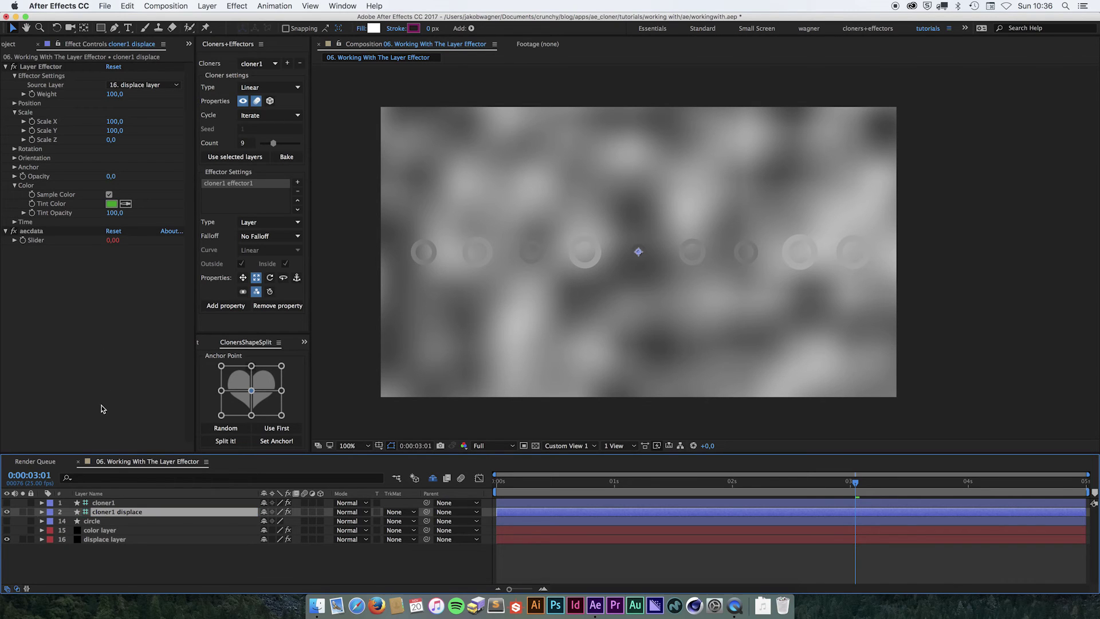
{"action": "left_click", "coordinate": [7, 539]}
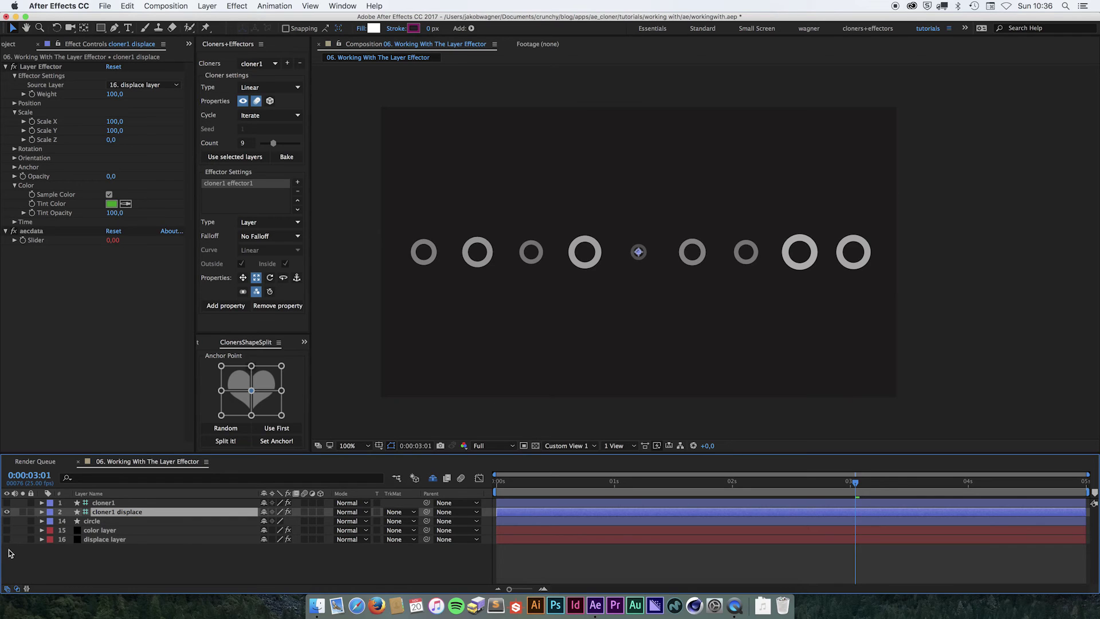
{"action": "left_click", "coordinate": [256, 291]}
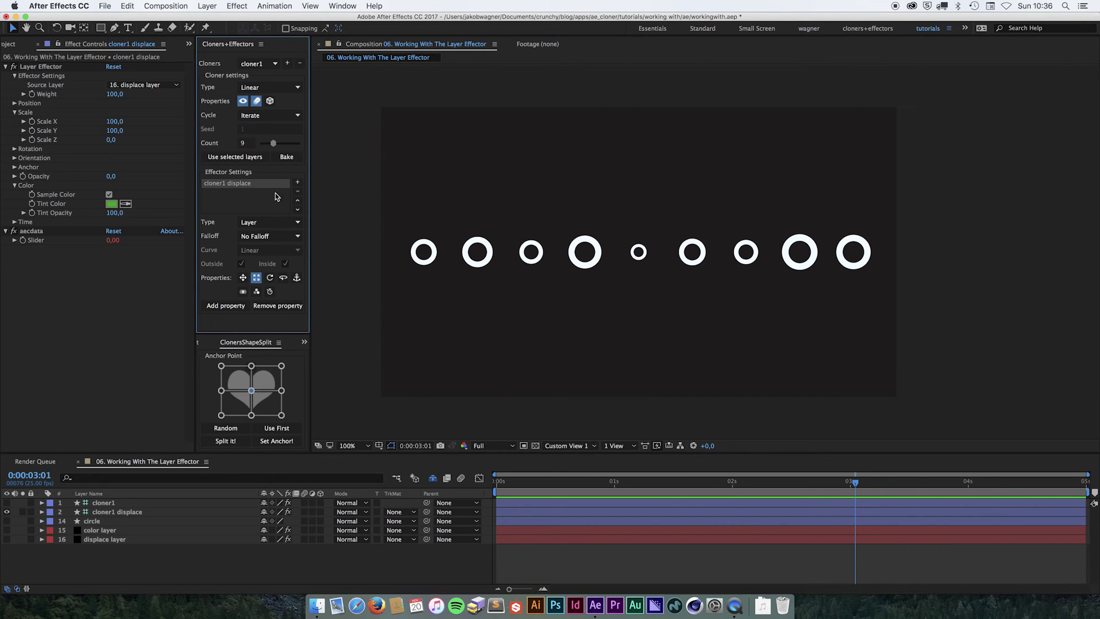
- Add a new effector and rename it 'cloner1 color'
{"action": "left_click", "coordinate": [298, 183]}
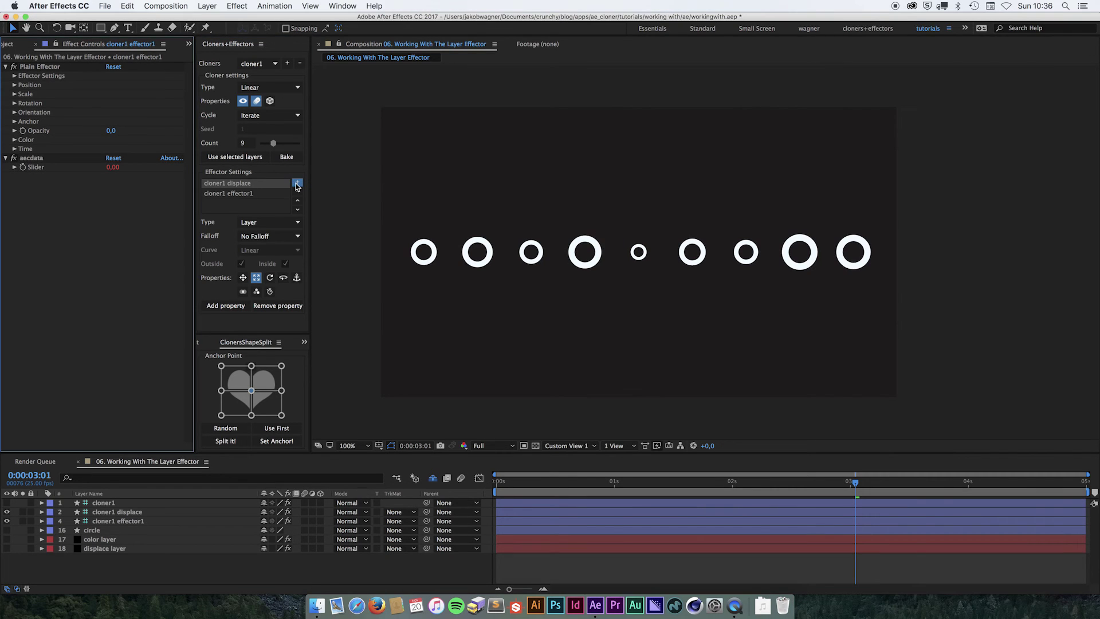
{"action": "left_click", "coordinate": [131, 521]}
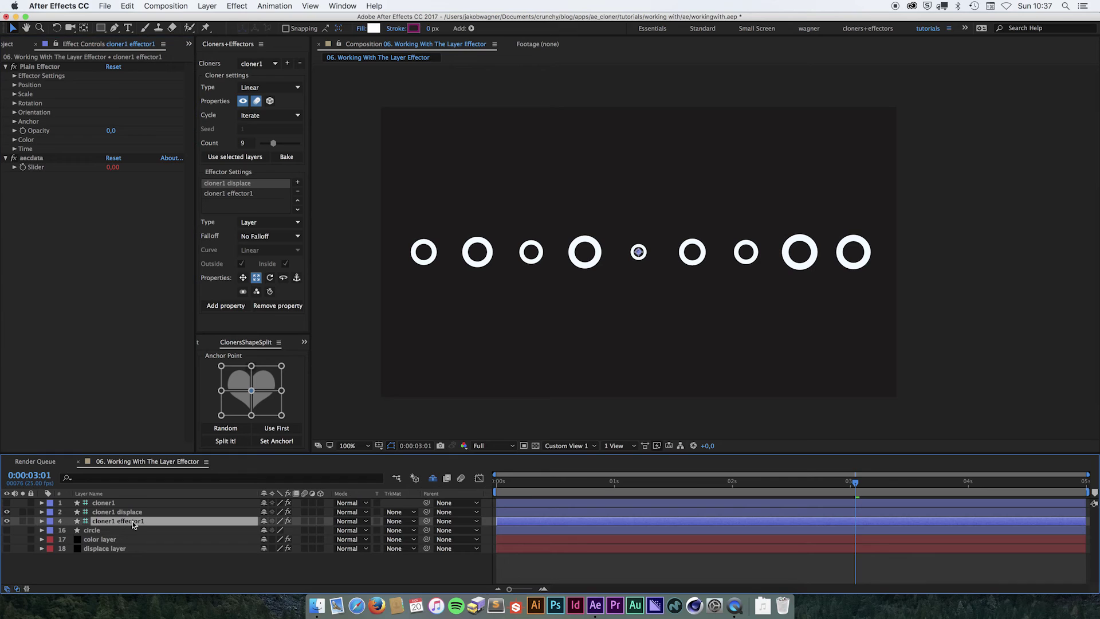
{"action": "key", "text": "Return"}
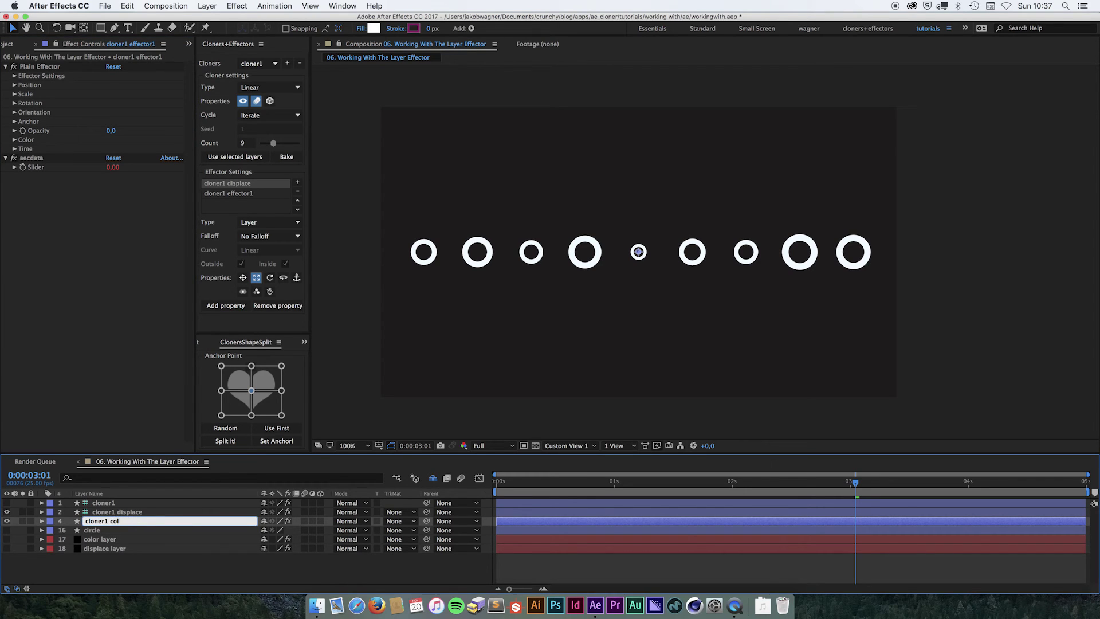
{"action": "type", "text": "cloner1 color"}
{"action": "key", "text": "Return"}
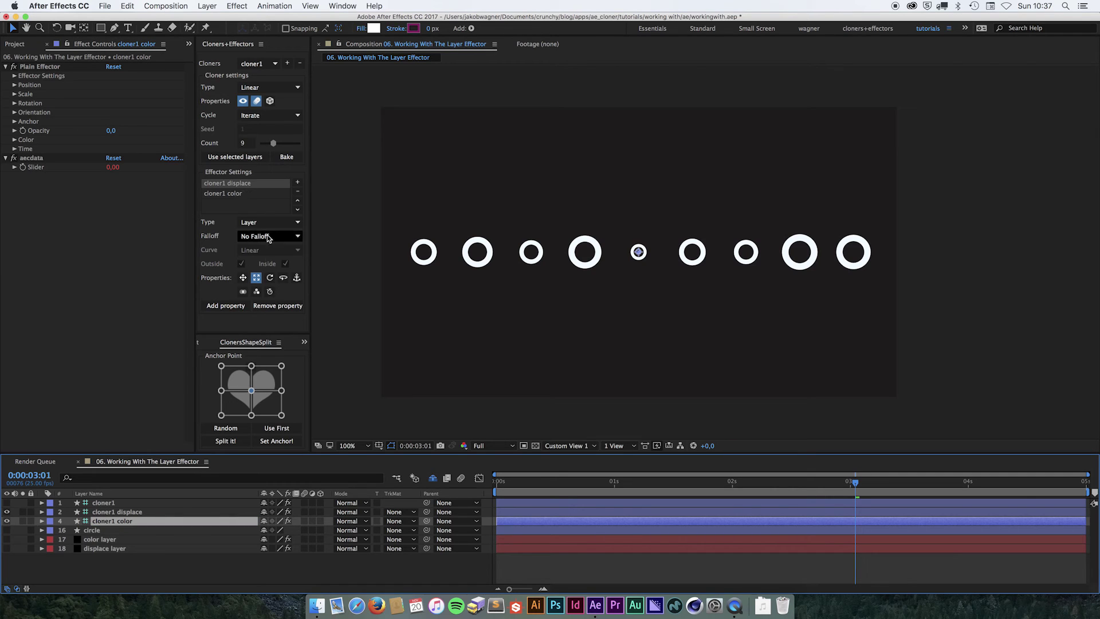
- Make cloner1 color act on colour and change its Type from Plain to Layer
{"action": "left_click", "coordinate": [221, 195]}
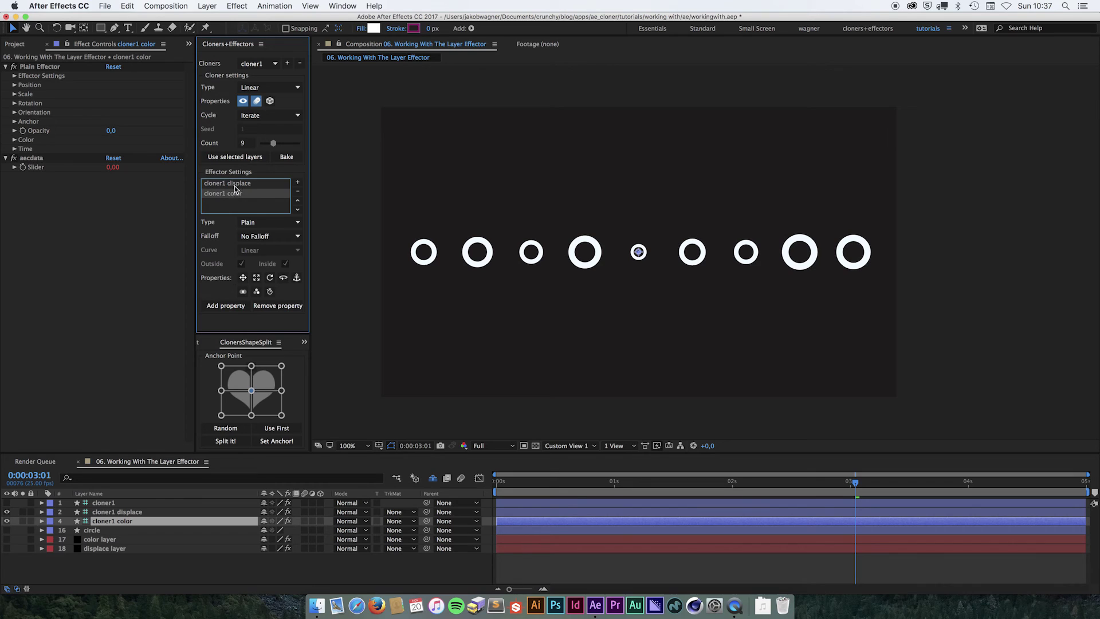
{"action": "left_click", "coordinate": [237, 184]}
{"action": "left_click", "coordinate": [234, 194]}
{"action": "left_click", "coordinate": [240, 185]}
{"action": "left_click", "coordinate": [234, 194]}
{"action": "left_click", "coordinate": [257, 292]}
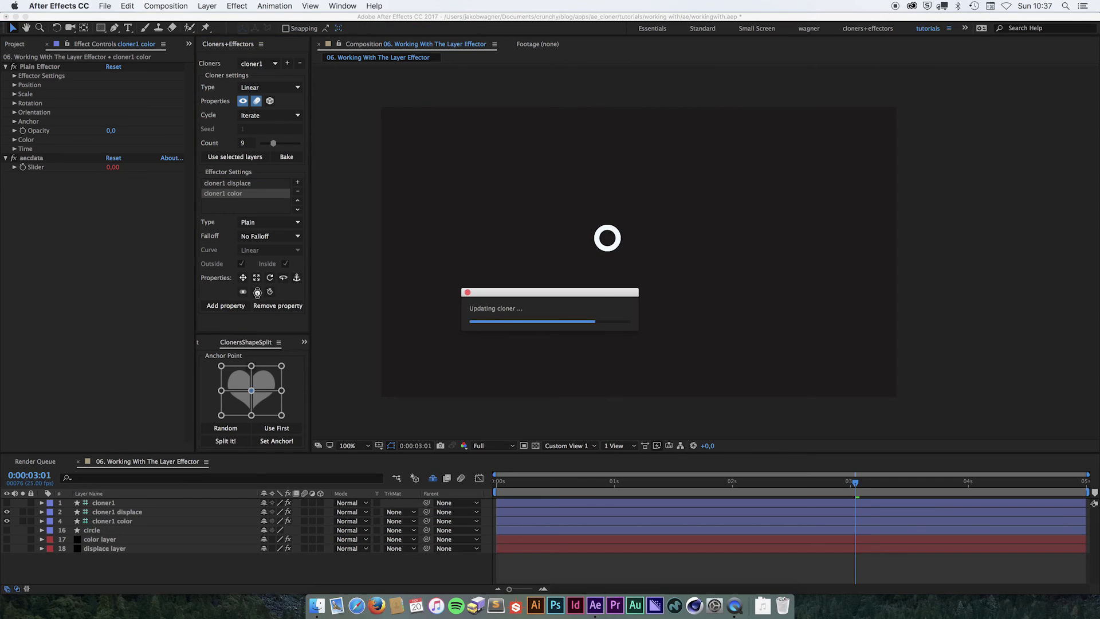
{"action": "left_click", "coordinate": [267, 223]}
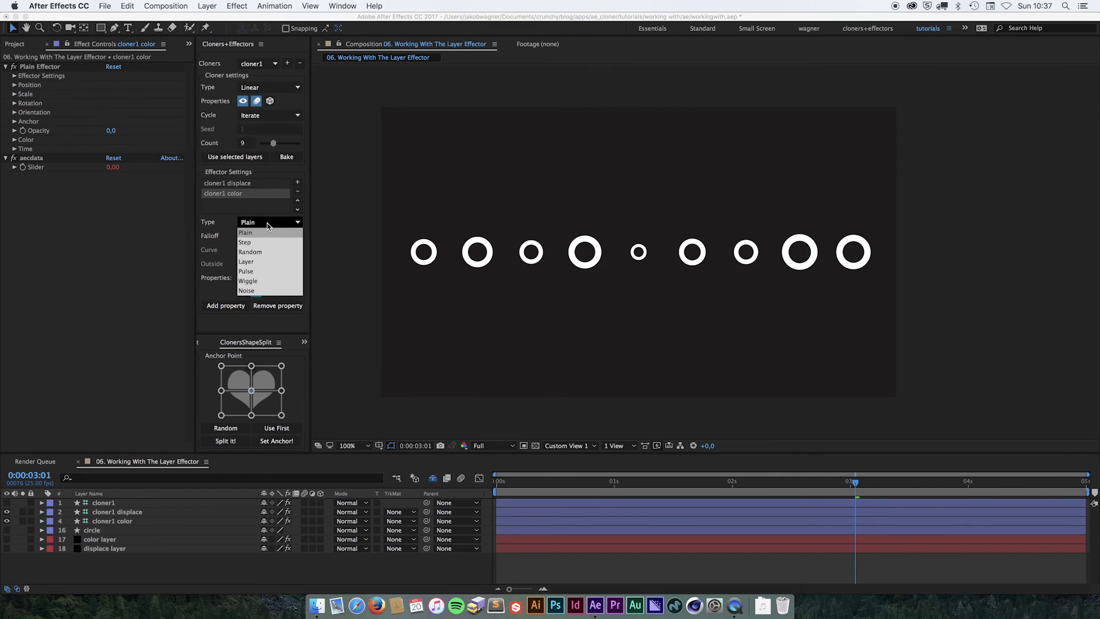
{"action": "left_click", "coordinate": [263, 262]}
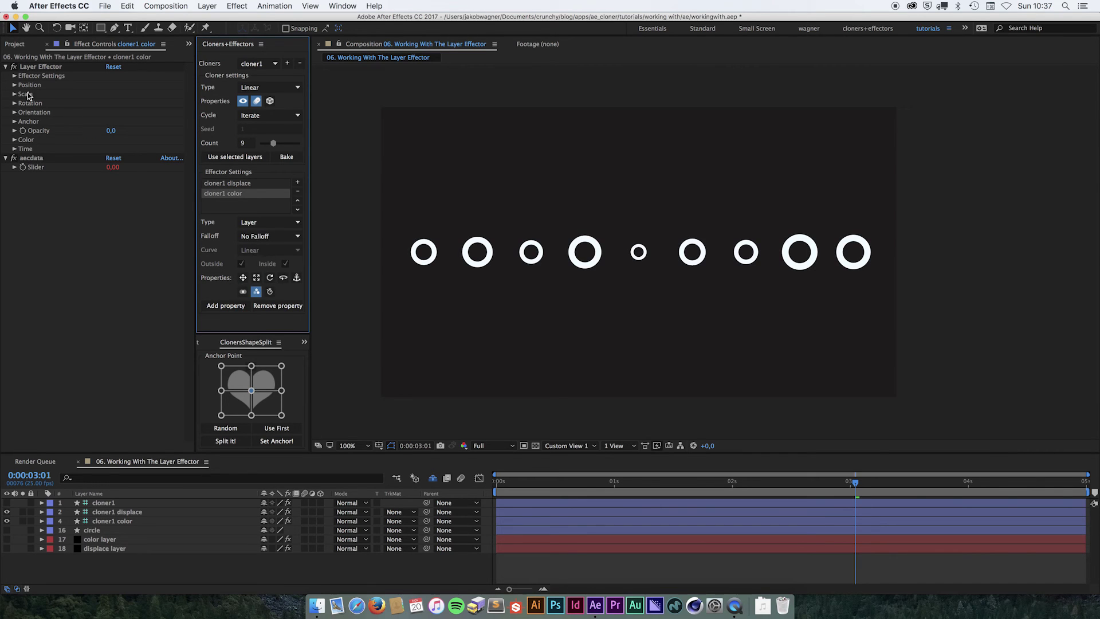
- Show the color layer to inspect its Turbulent Noise and red-to-blue Tint, then hide it again
{"action": "left_click", "coordinate": [14, 76]}
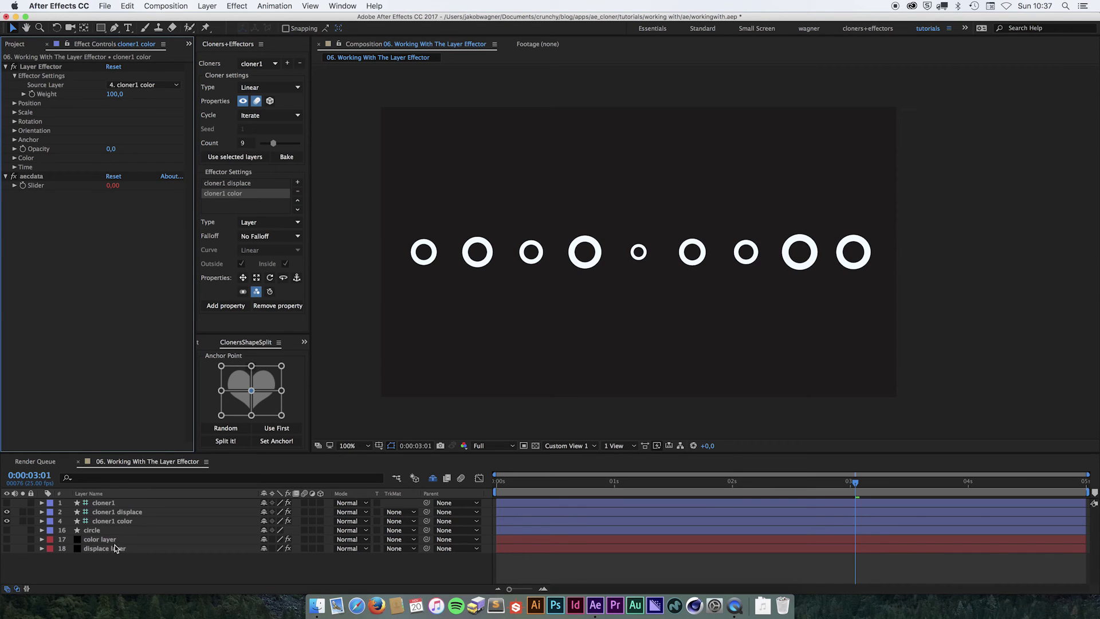
{"action": "left_click", "coordinate": [8, 539]}
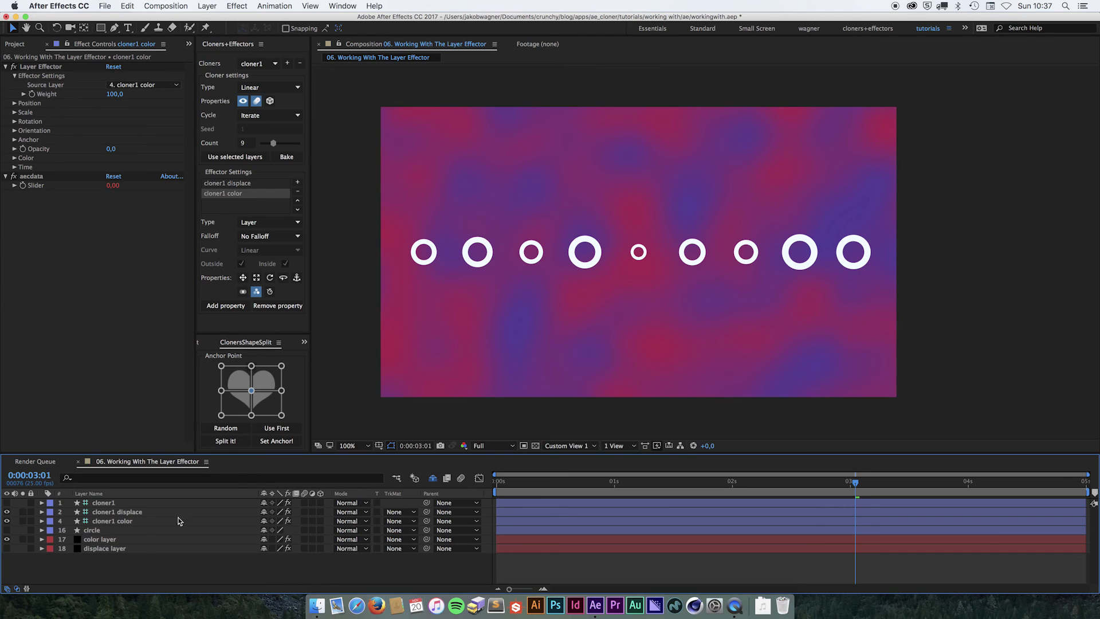
{"action": "left_click", "coordinate": [99, 540]}
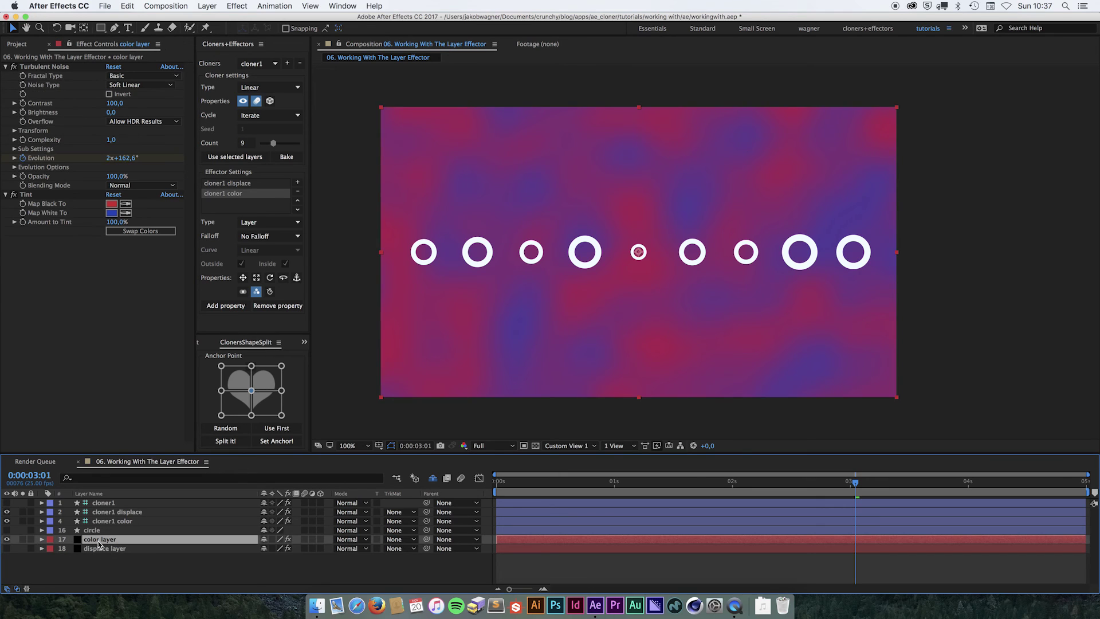
{"action": "left_click", "coordinate": [28, 195]}
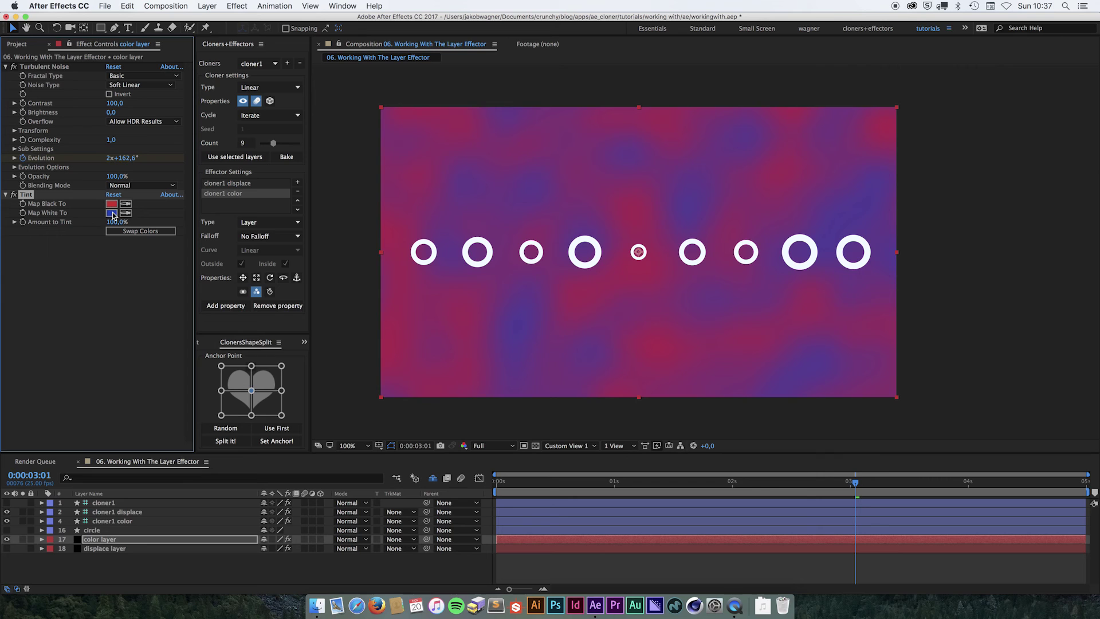
{"action": "left_click", "coordinate": [7, 539]}
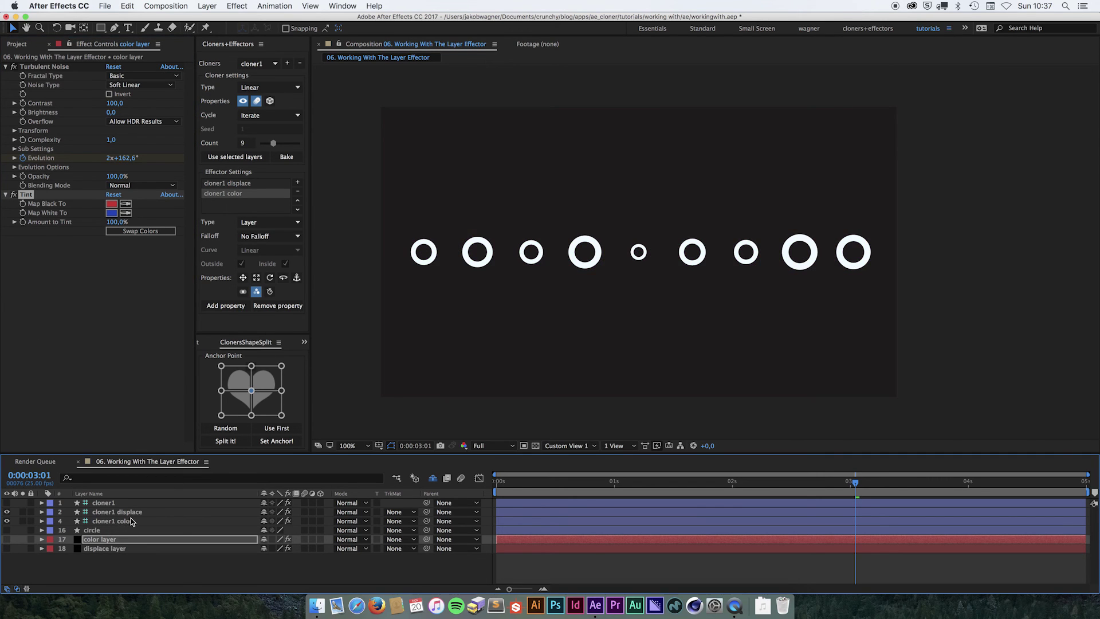
- Turn on Sample Color in cloner1 color with '17. color layer' as Source Layer, then return to the timeline start
{"action": "left_click", "coordinate": [129, 521]}
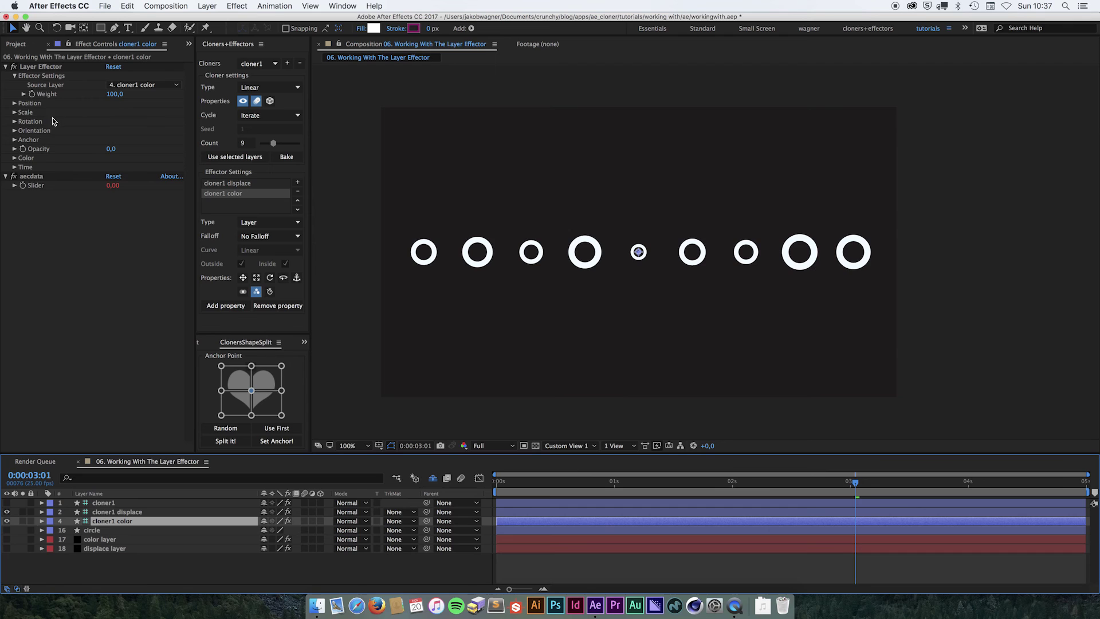
{"action": "left_click", "coordinate": [14, 158]}
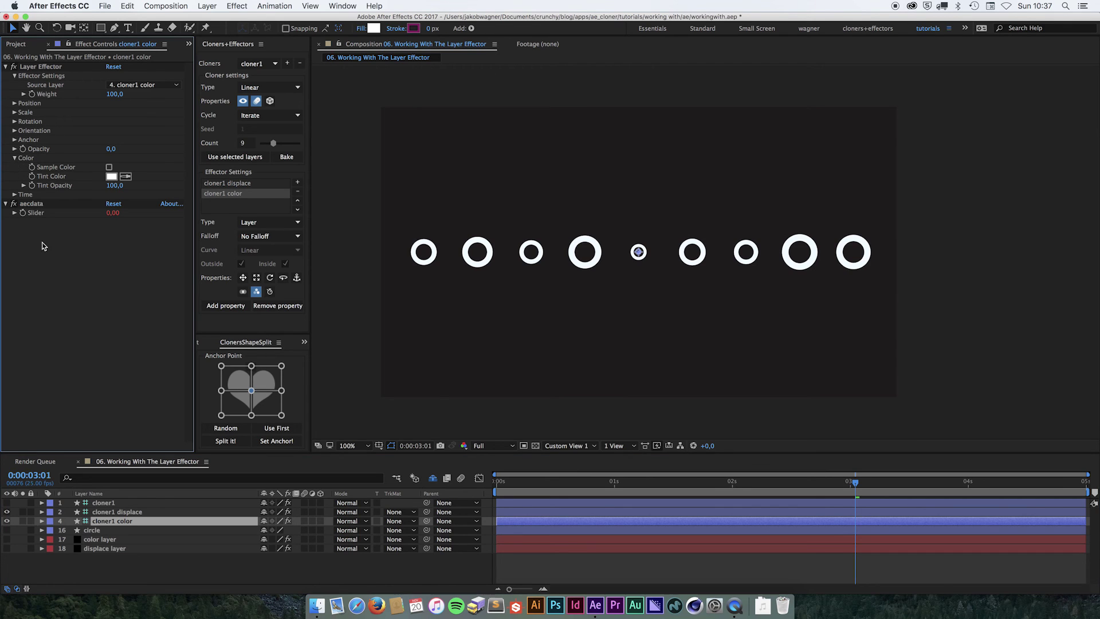
{"action": "left_click", "coordinate": [109, 168]}
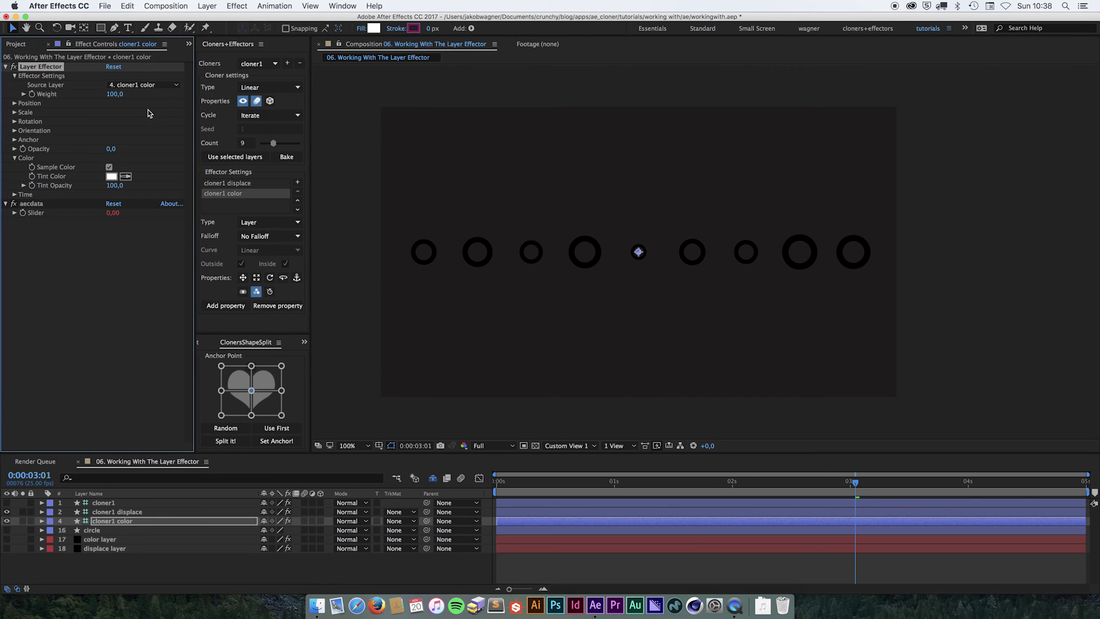
{"action": "left_click", "coordinate": [142, 86]}
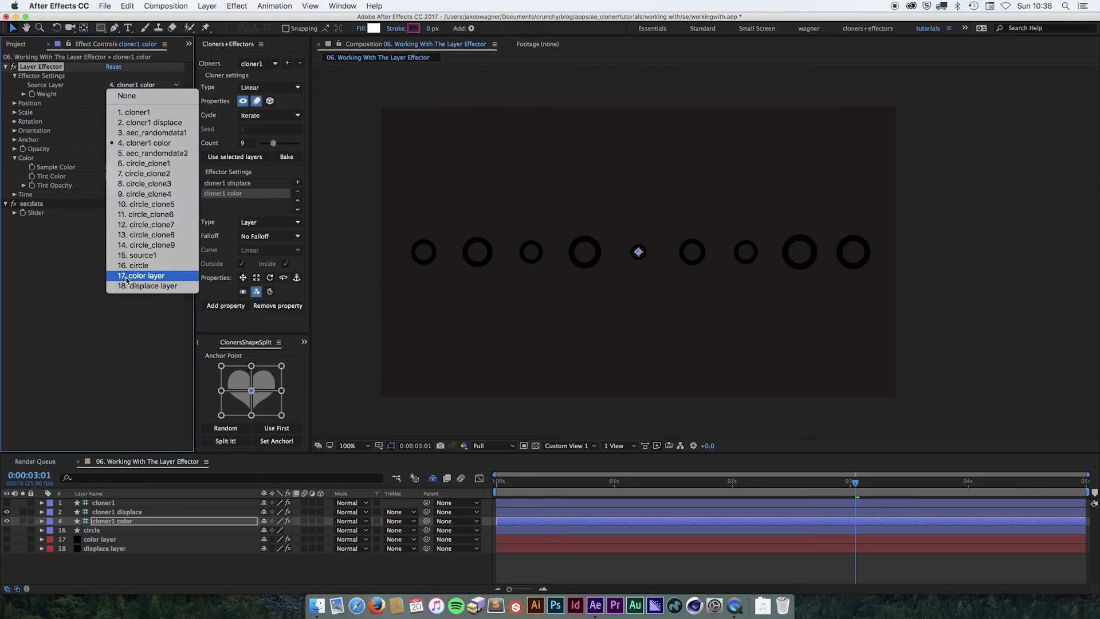
{"action": "left_click", "coordinate": [147, 277]}
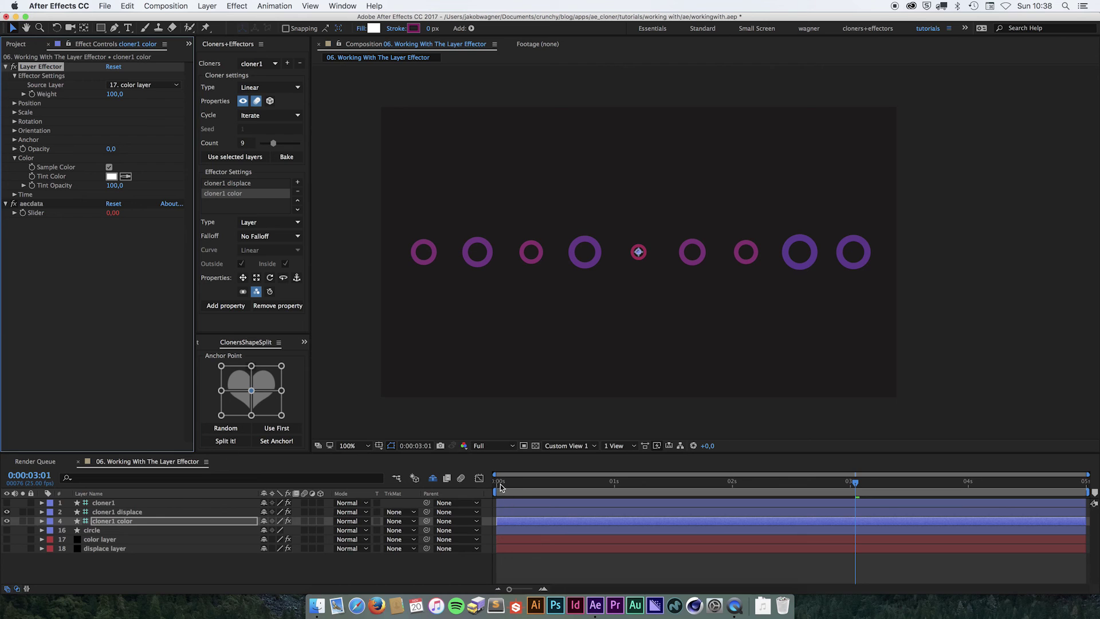
{"action": "left_click", "coordinate": [496, 485]}
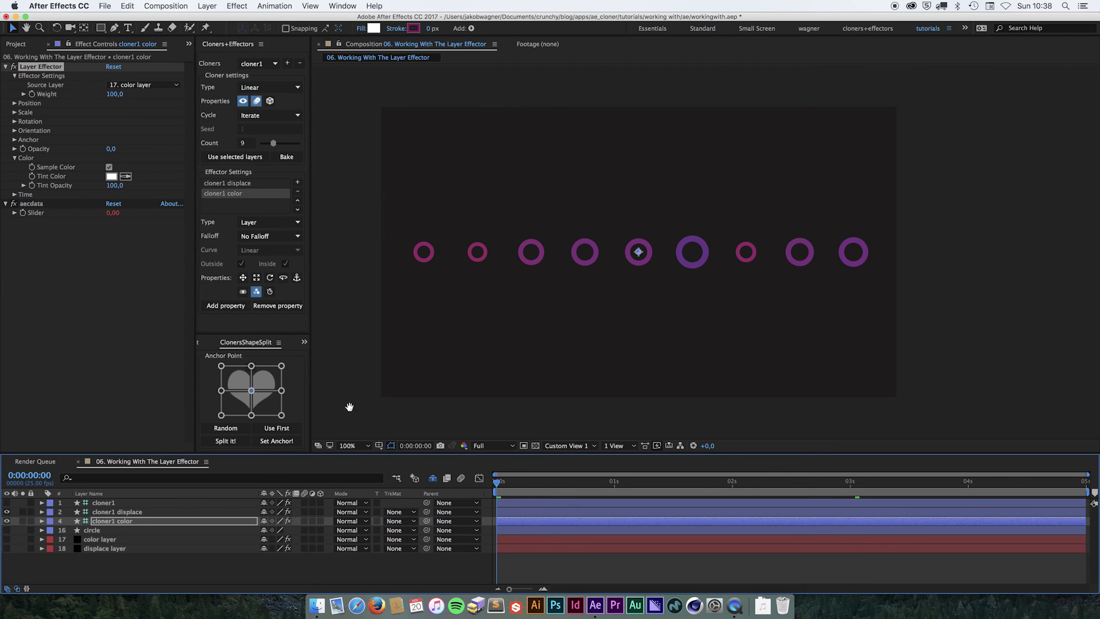
- Play the composition from the start to watch the rings change size and magenta-to-purple tint
{"action": "key", "text": "space"}
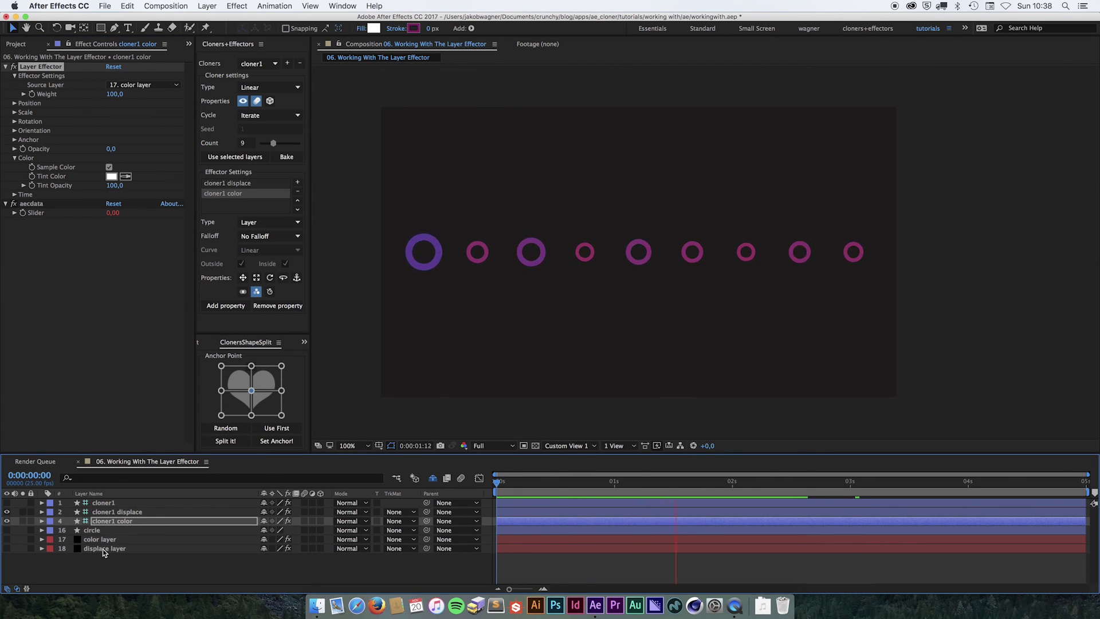